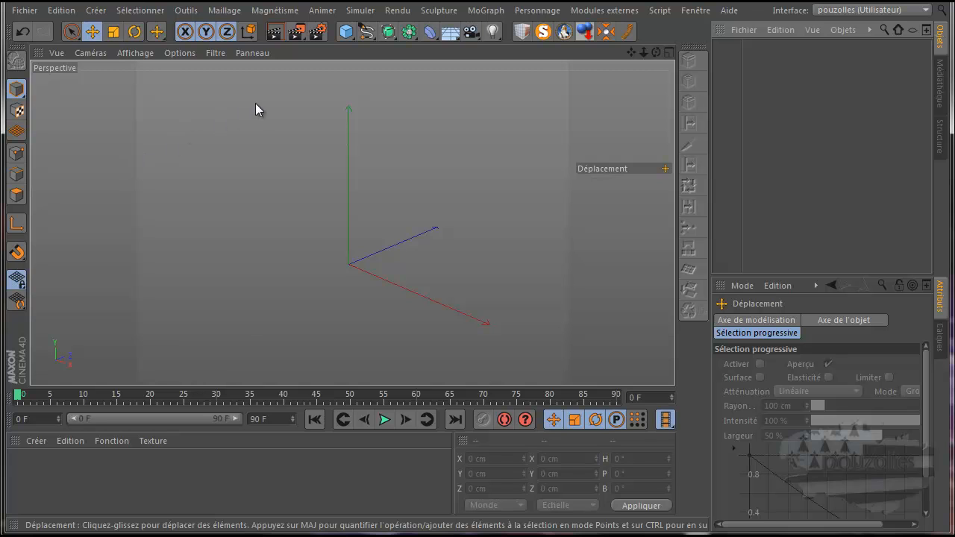
right_click(307, 136)
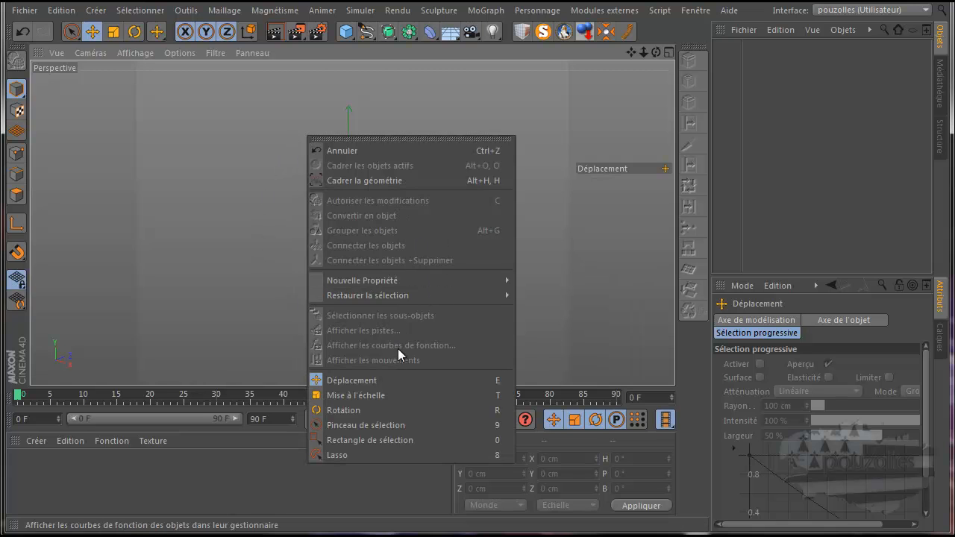
left_click(262, 145)
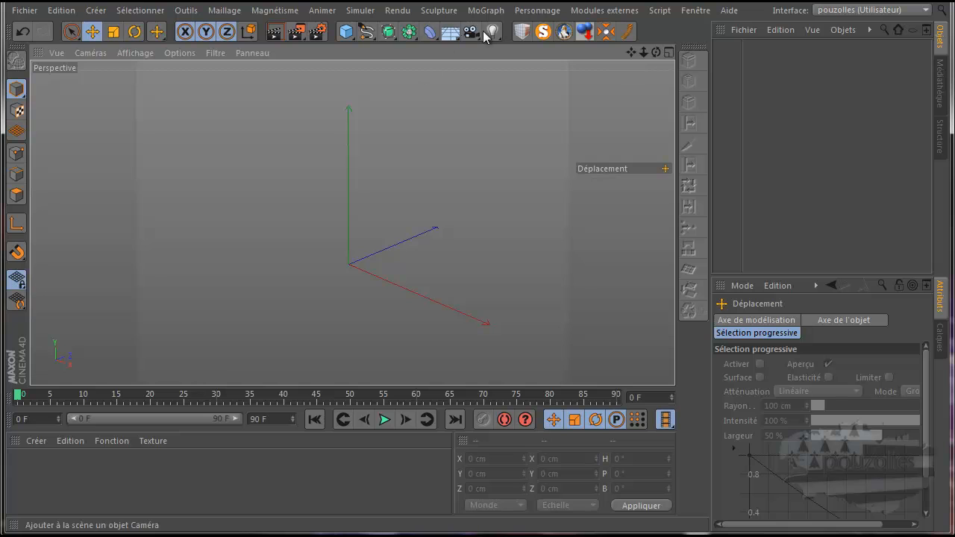
Step: Add a 200 cm cube, make it an editable polygon object and select its top face
left_click(346, 32)
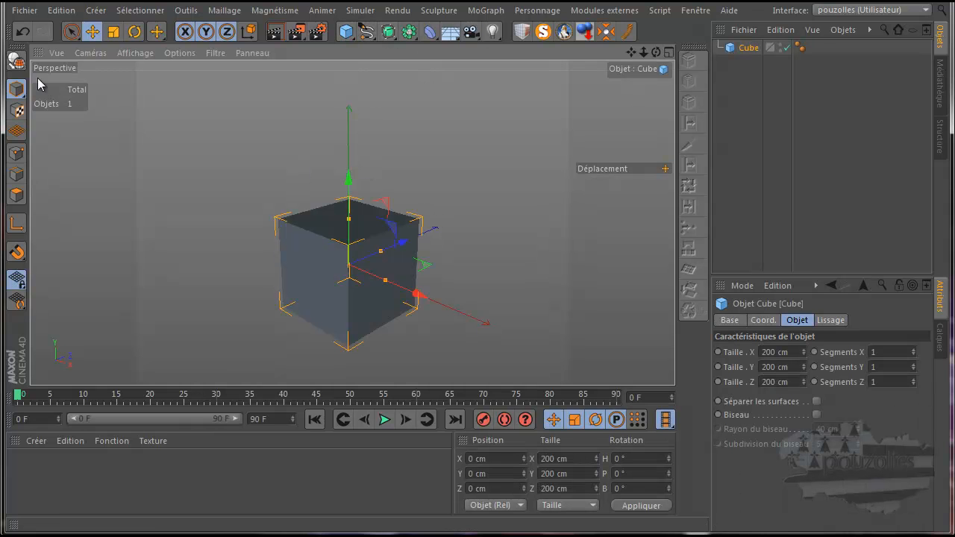
left_click(17, 194)
left_click(343, 220)
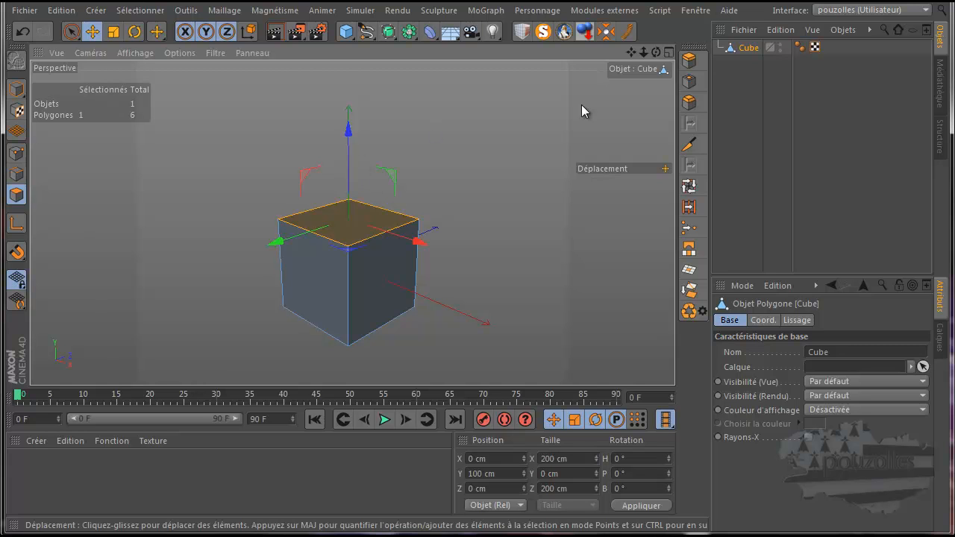
Step: Extrude the top face upward in three successive sections until it sits at about 251 cm in Y
left_click(689, 60)
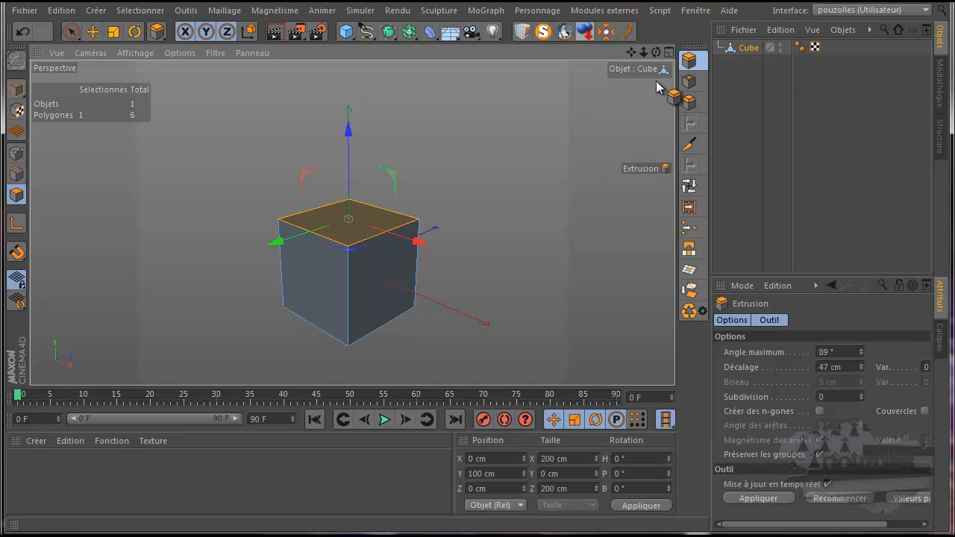
left_click_drag(514, 169, 480, 297)
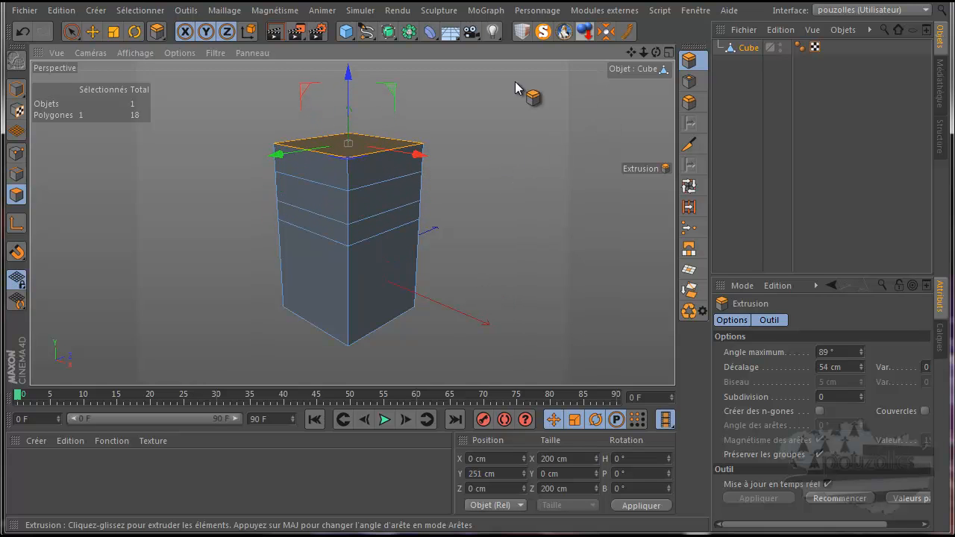
Step: Return the extruded cube to model mode with the Move tool and display it shaded with its mesh lines
left_click(747, 47)
left_click(92, 31)
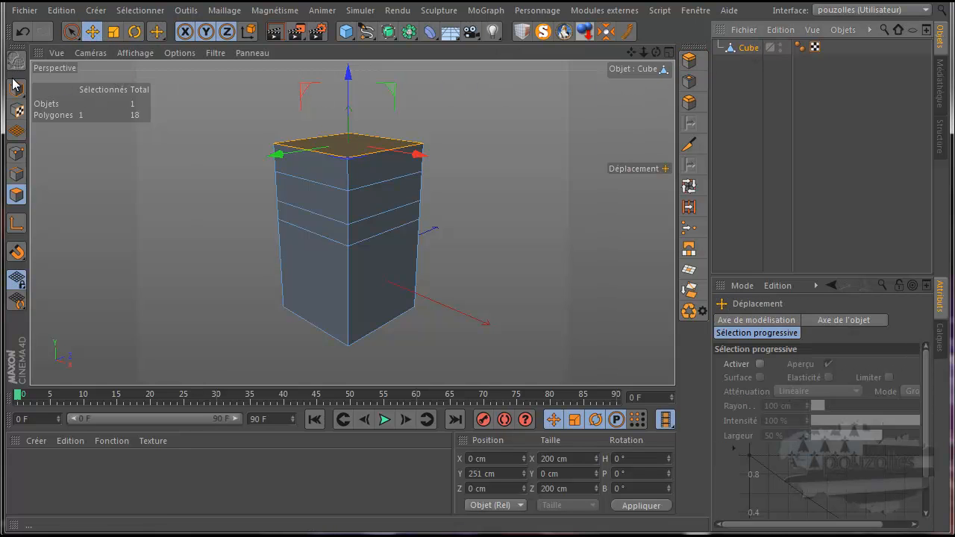
left_click(17, 88)
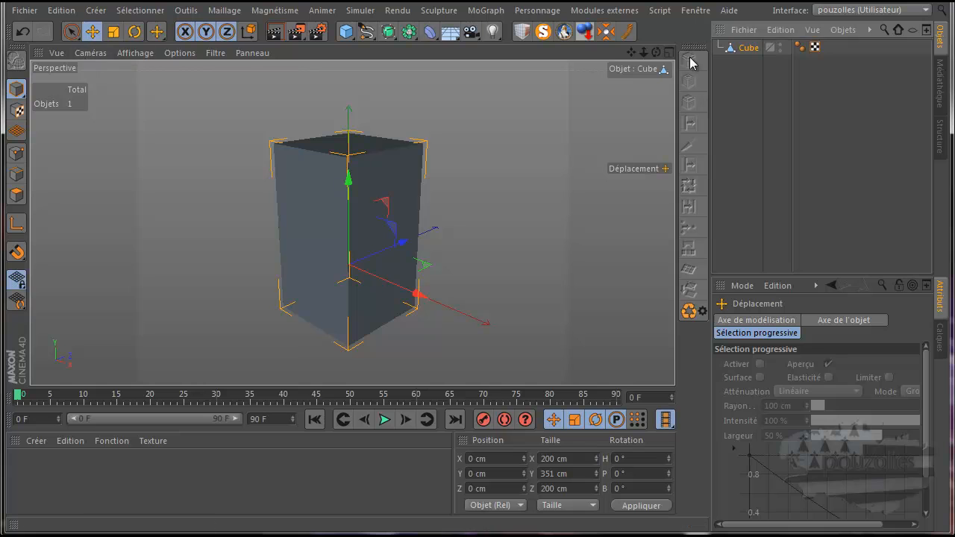
double_click(748, 47)
key("Return")
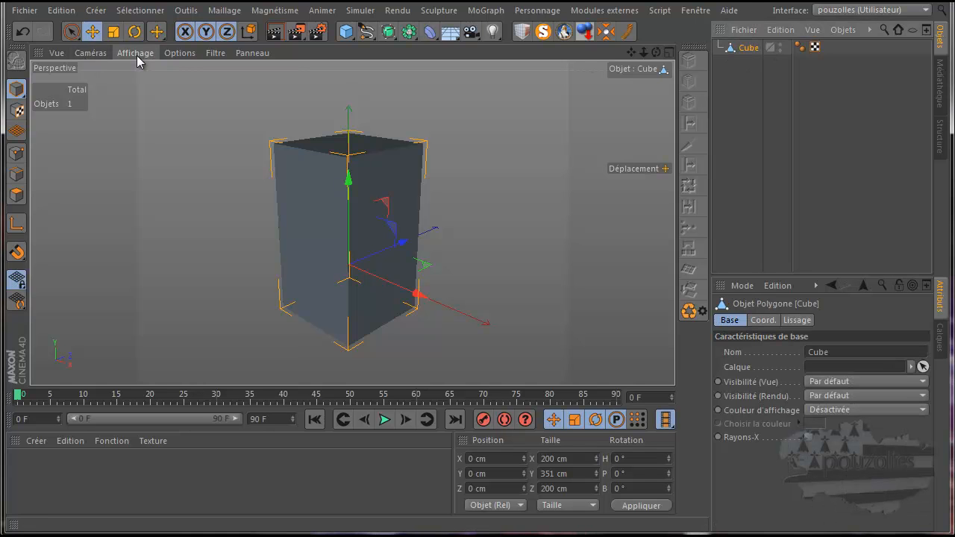
left_click(138, 58)
left_click(153, 96)
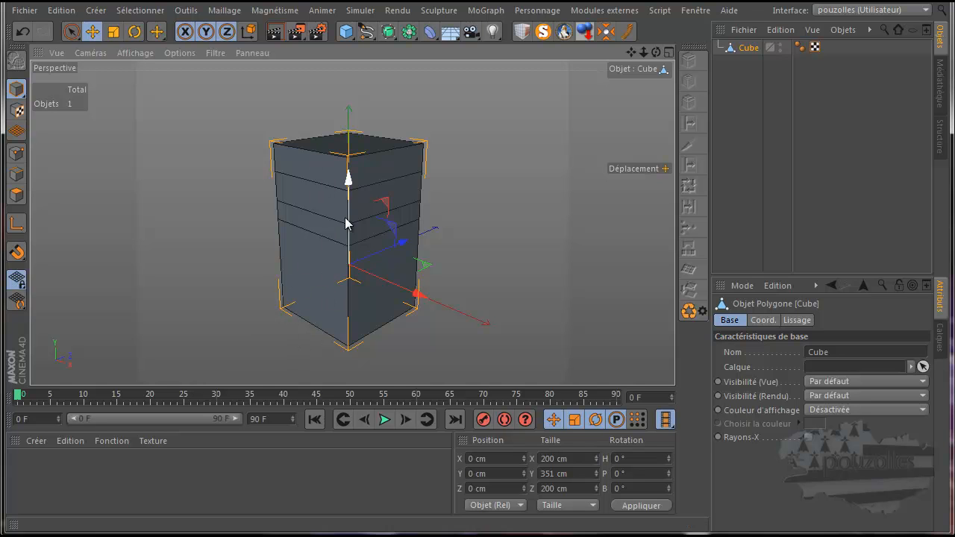
Step: Enable snapping, detach the snapping options as a floating palette, and add edge and midpoint snapping
left_click(18, 255)
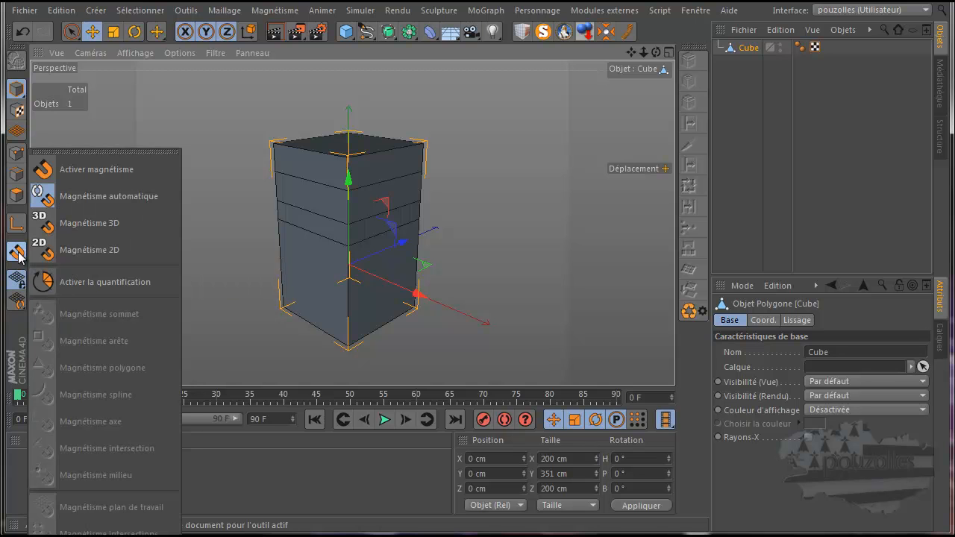
left_click(98, 172)
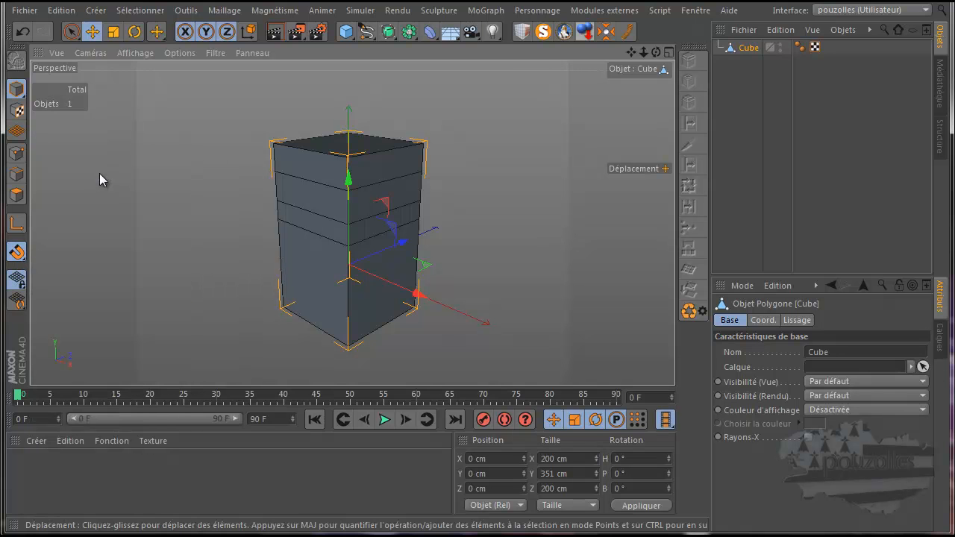
left_click(17, 249)
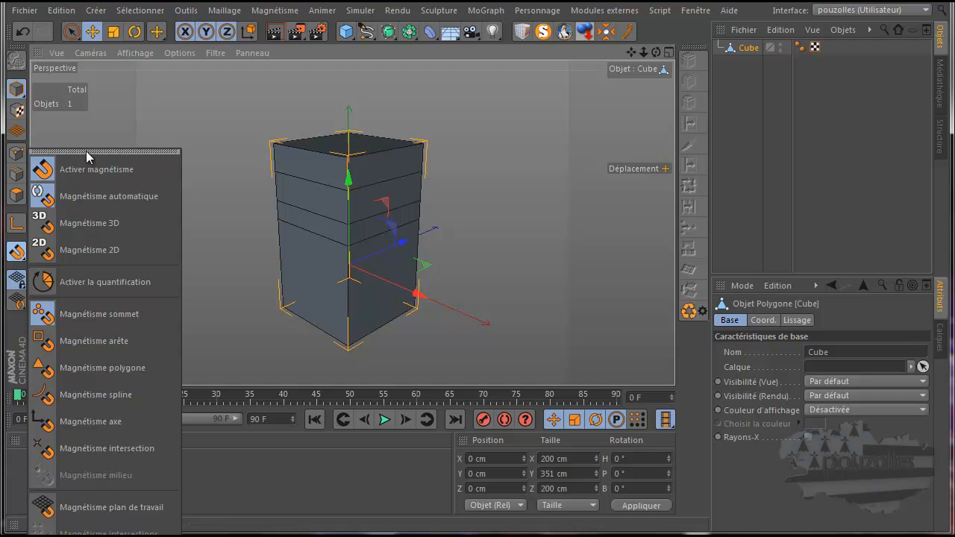
left_click(86, 151)
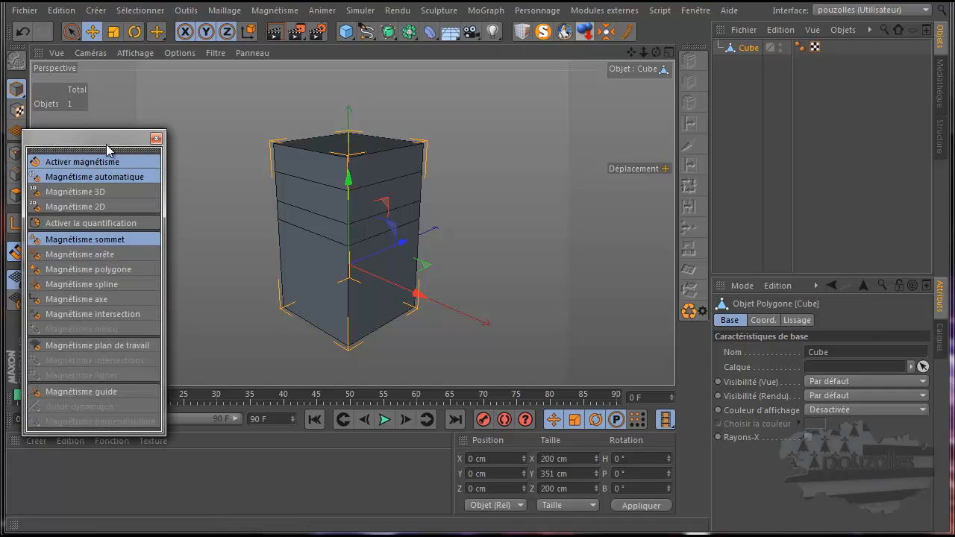
left_click(77, 256)
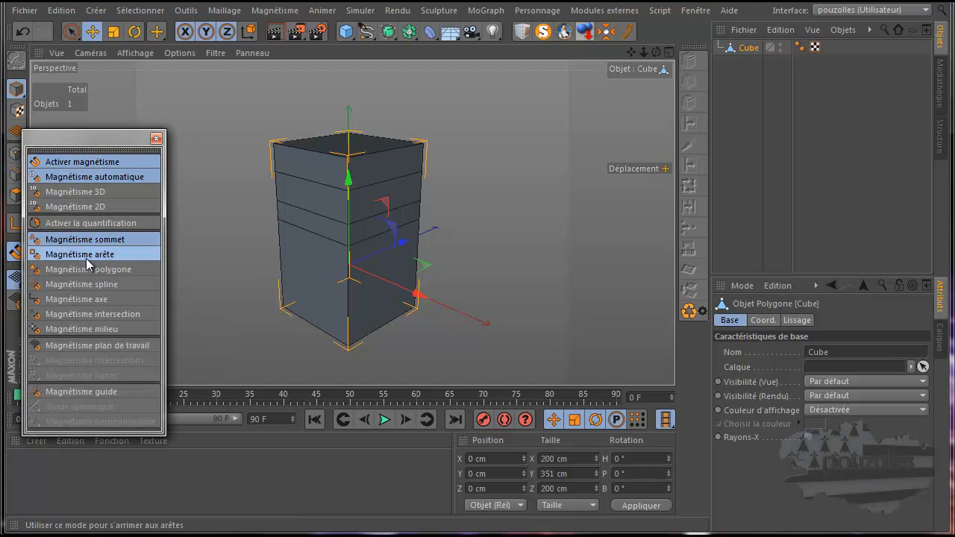
left_click(85, 329)
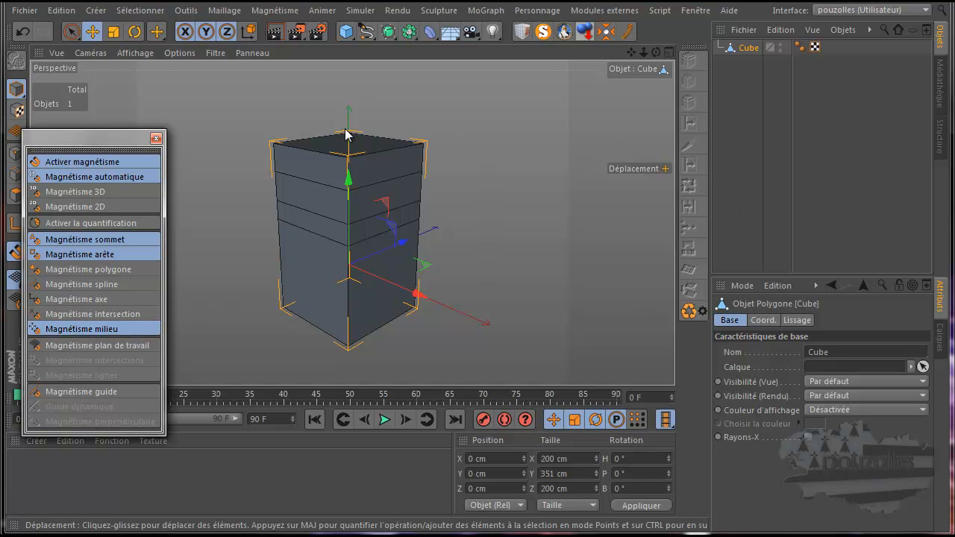
Step: In point mode, try a Loop-mode Knife cut snapped to the midpoint of the front top edge, and undo it
left_click_drag(100, 140, 147, 116)
left_click(13, 154)
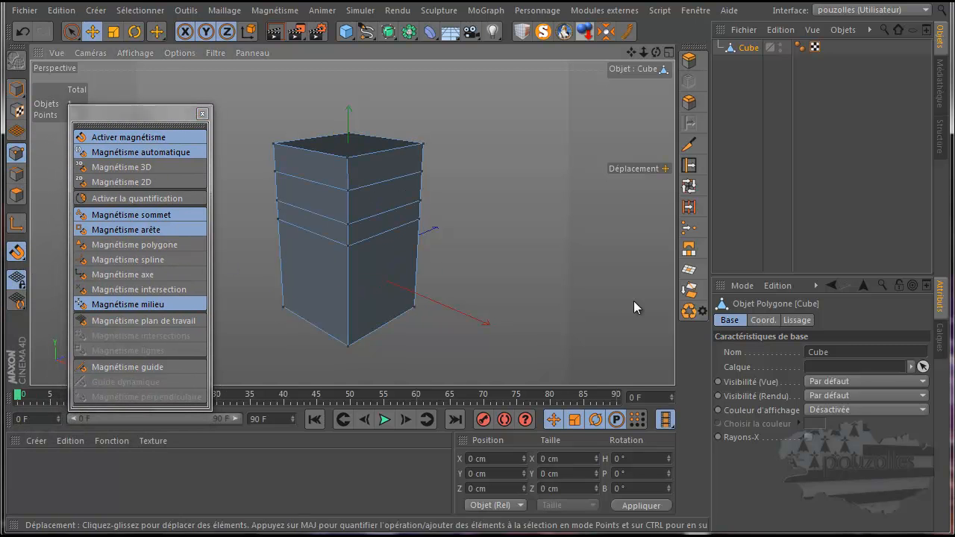
left_click(688, 144)
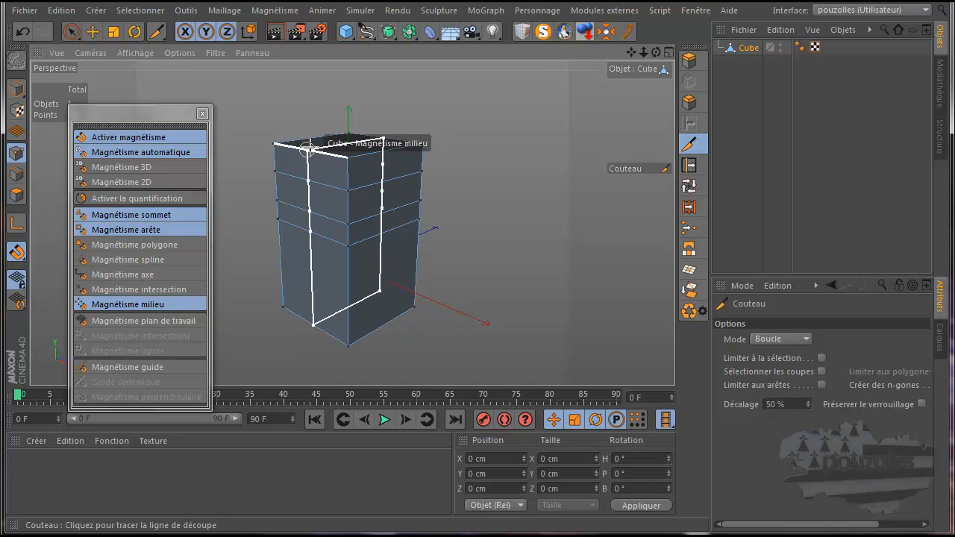
left_click(307, 149)
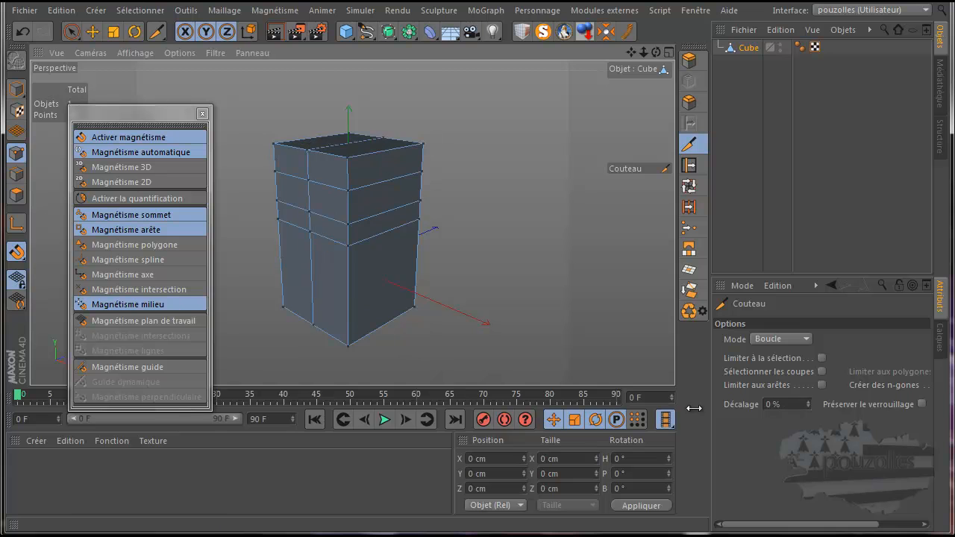
left_click(308, 209)
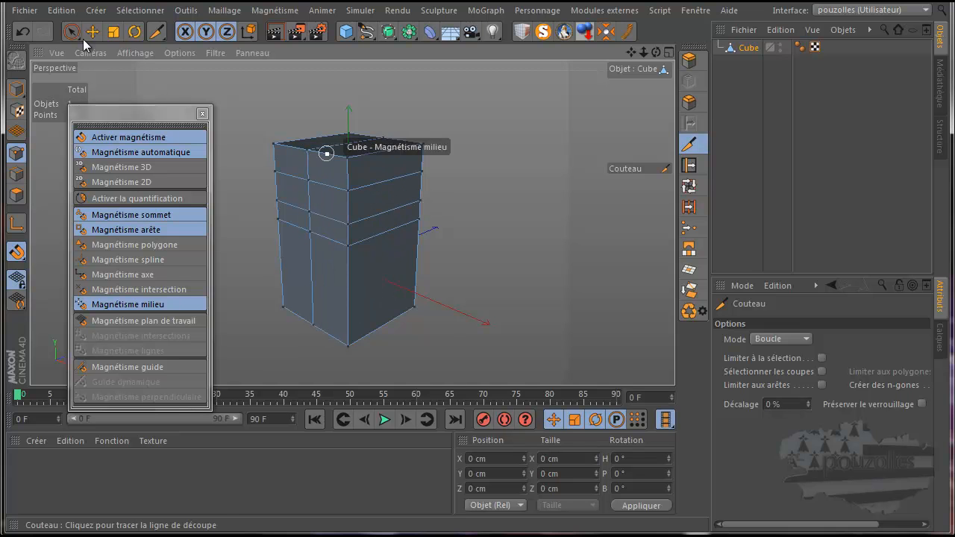
key("ctrl+z")
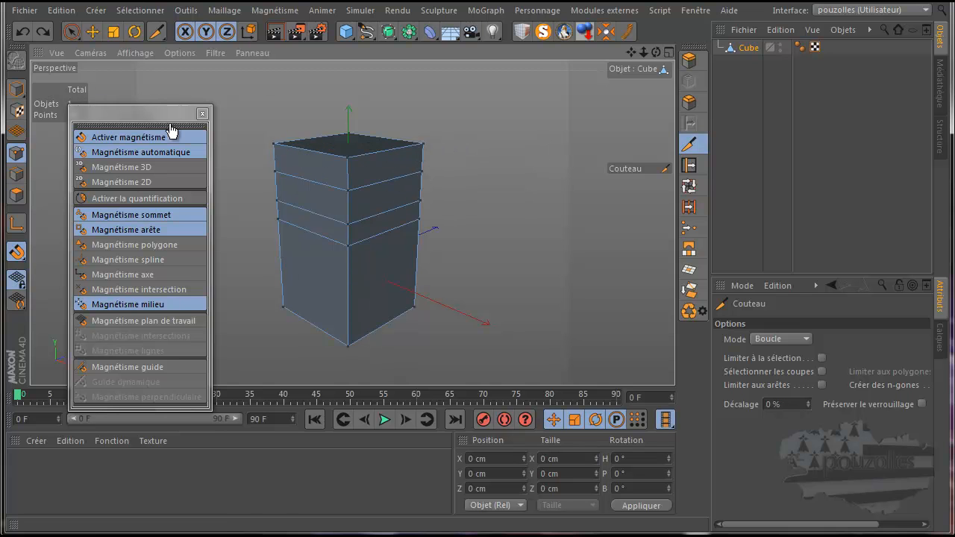
Step: Turn off snapping, close its palette, and try an unsnapped vertical Knife loop cut near the top edge's middle, undoing it
left_click(202, 113)
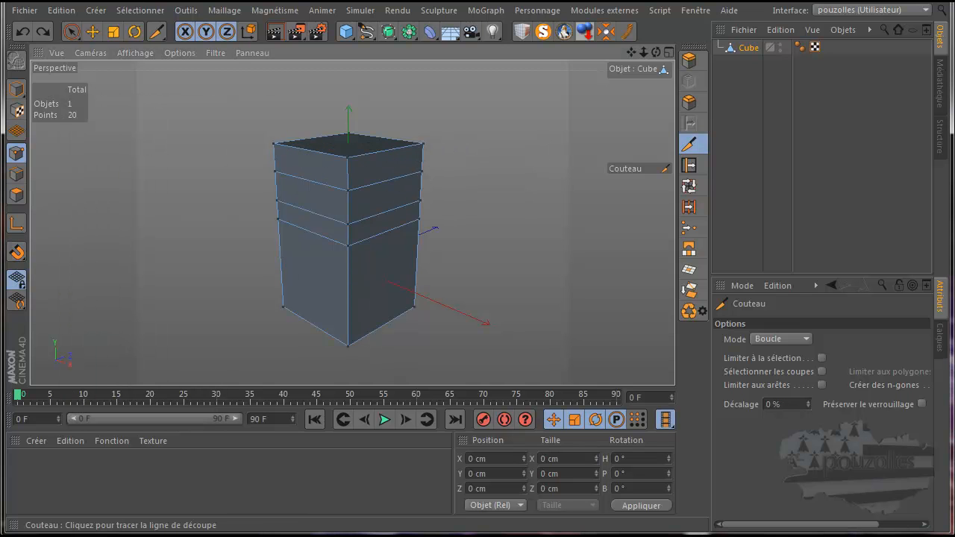
left_click(312, 154)
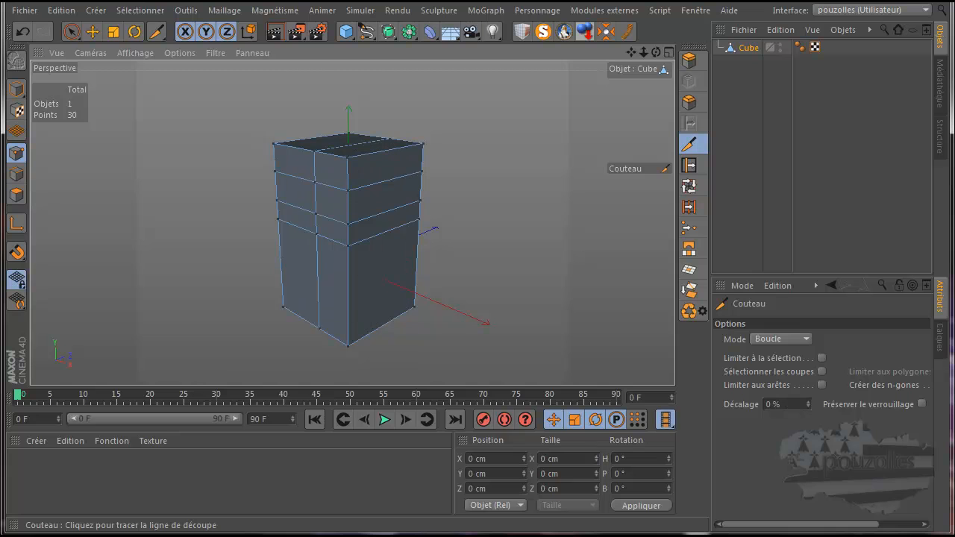
left_click(24, 33)
Step: Activate Loop Selection and switch to edge mode to try selecting a loop on the extruded cube
key("v")
mouse_move(209, 156)
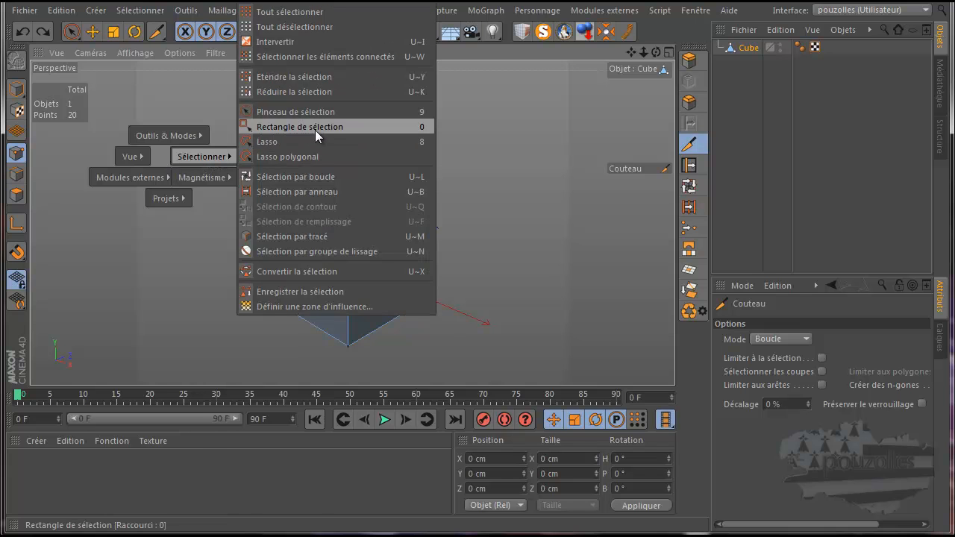
left_click(334, 176)
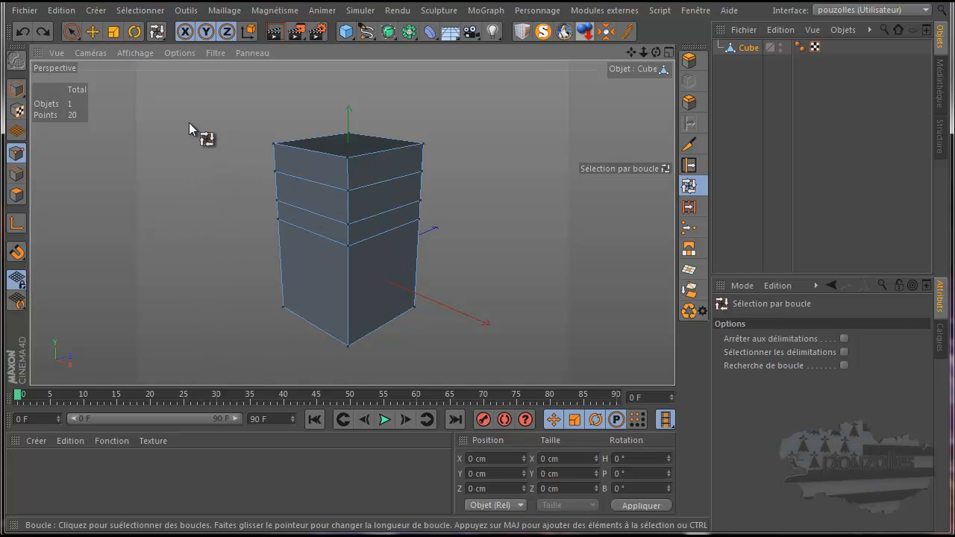
left_click(16, 174)
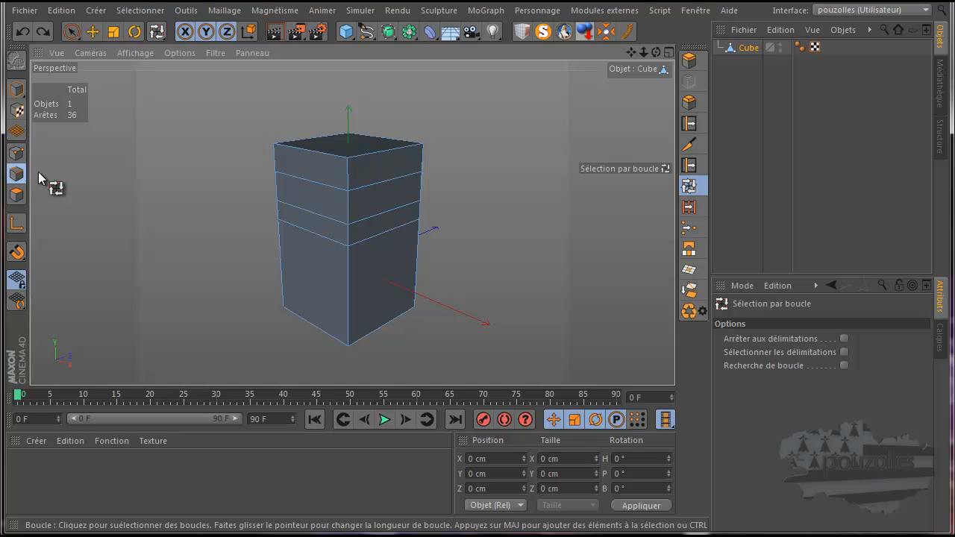
left_click(302, 191)
right_click(194, 171)
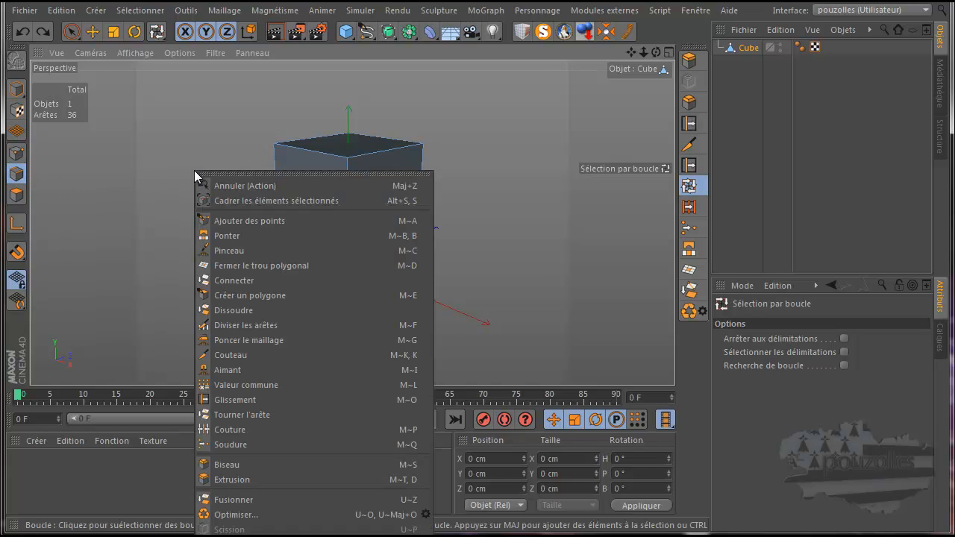
left_click(176, 151)
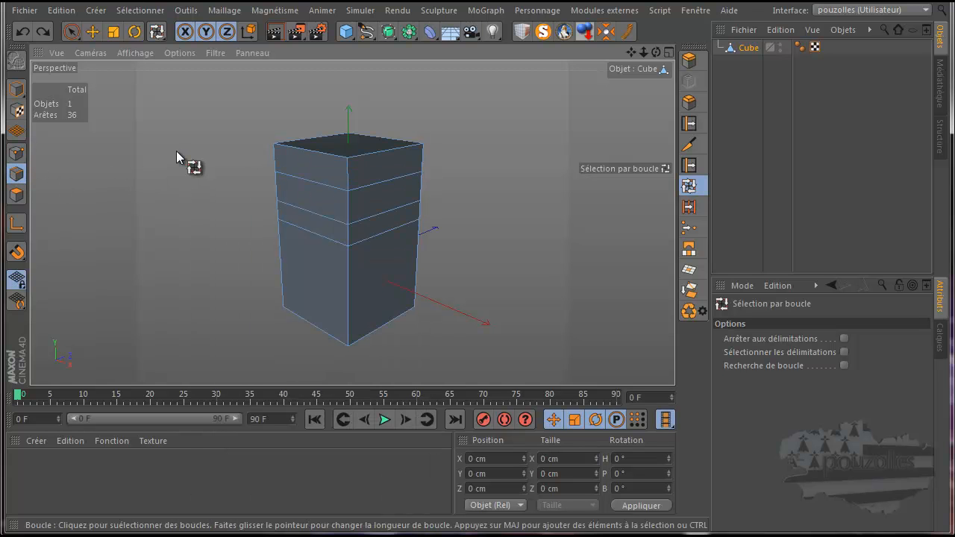
Step: Use Ring Selection to select the ring of parallel edges running through the front top edge around the cube
key("v")
mouse_move(197, 145)
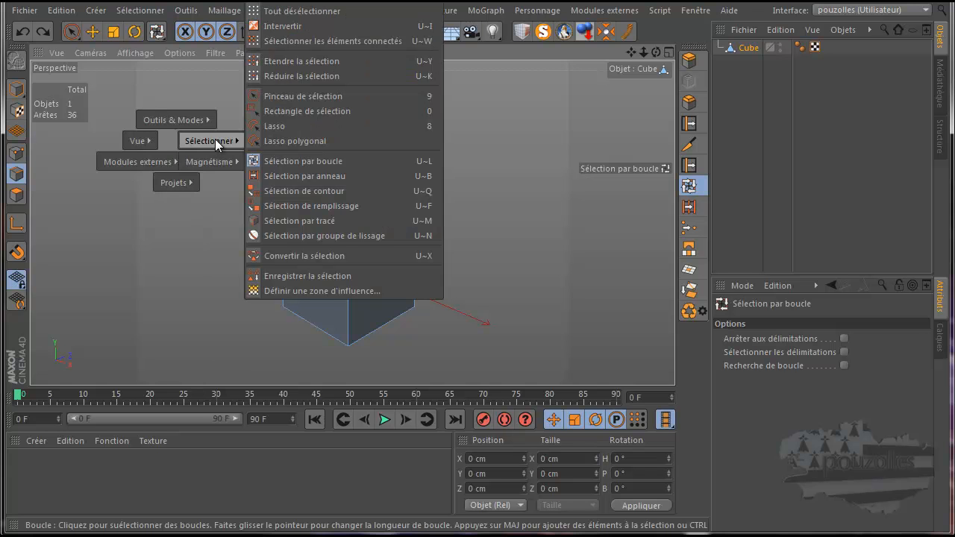
left_click(319, 176)
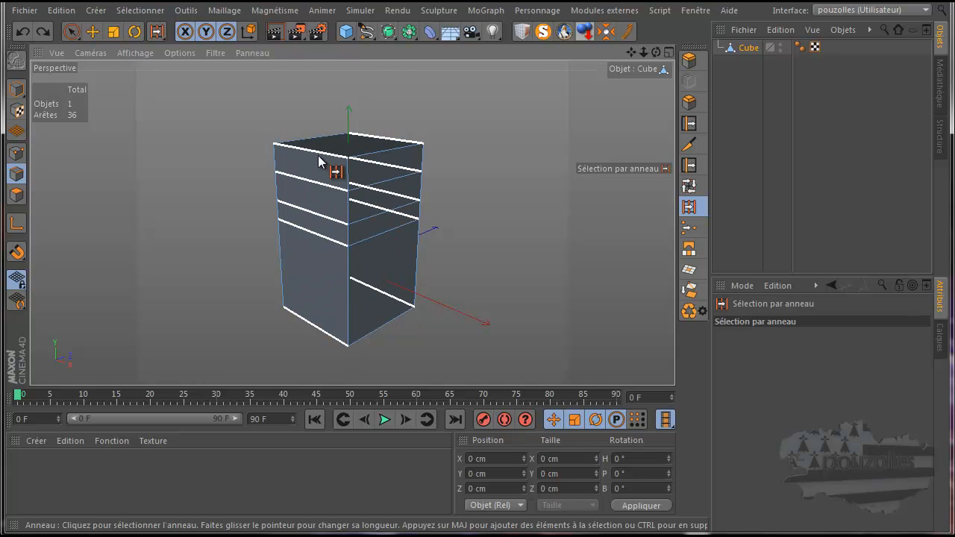
left_click(318, 155)
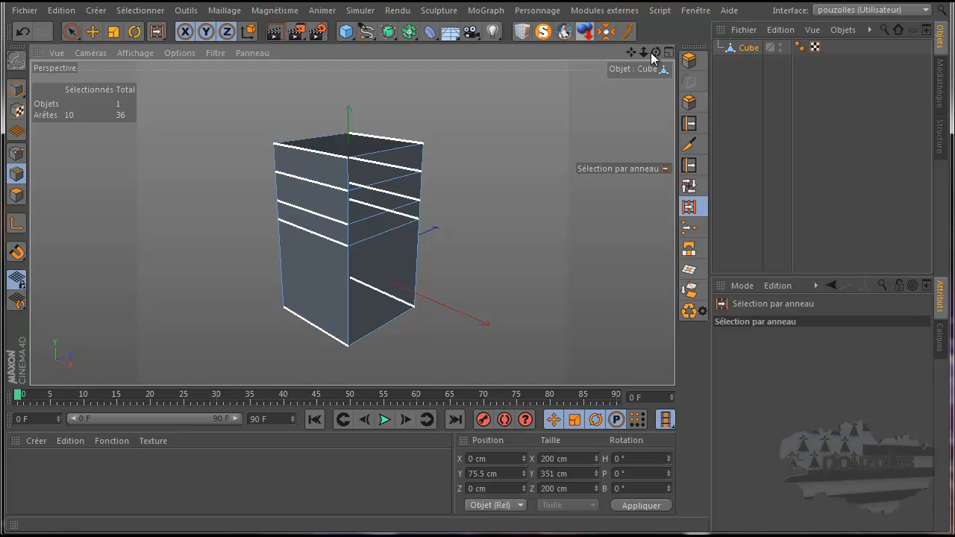
Step: Split the selected edge ring with Edge Cut (Diviser les arêtes) using one subdivision, and enlarge the tool's attributes area
left_click_drag(475, 298, 504, 131, "alt")
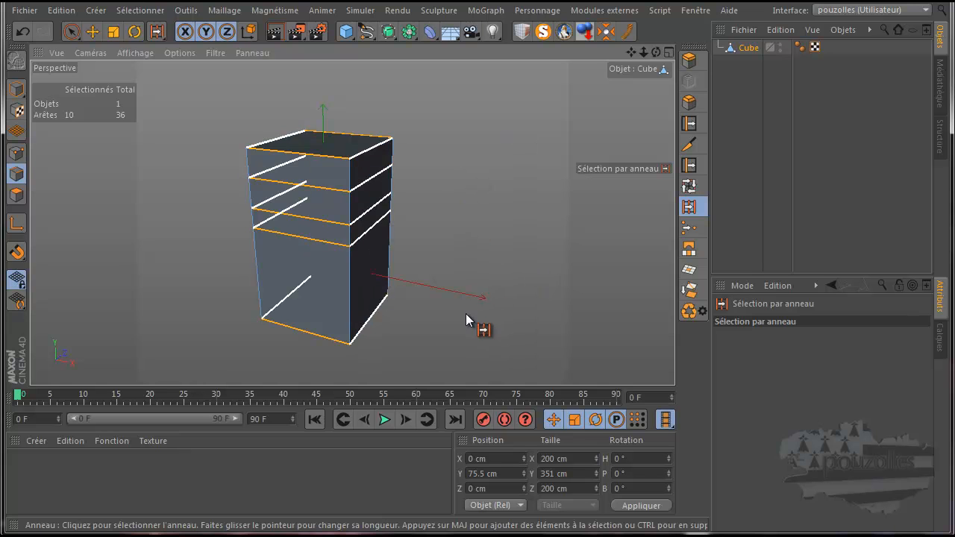
right_click(453, 149)
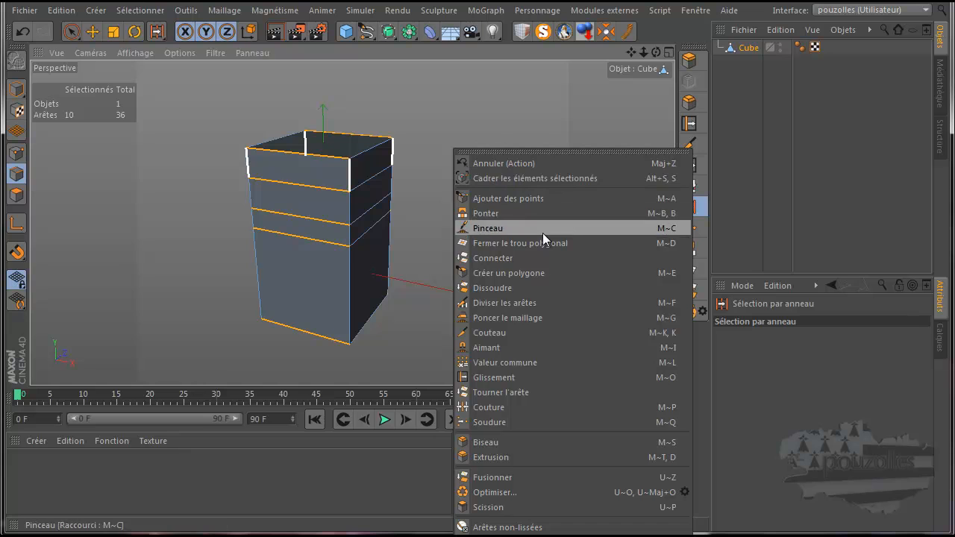
left_click(518, 302)
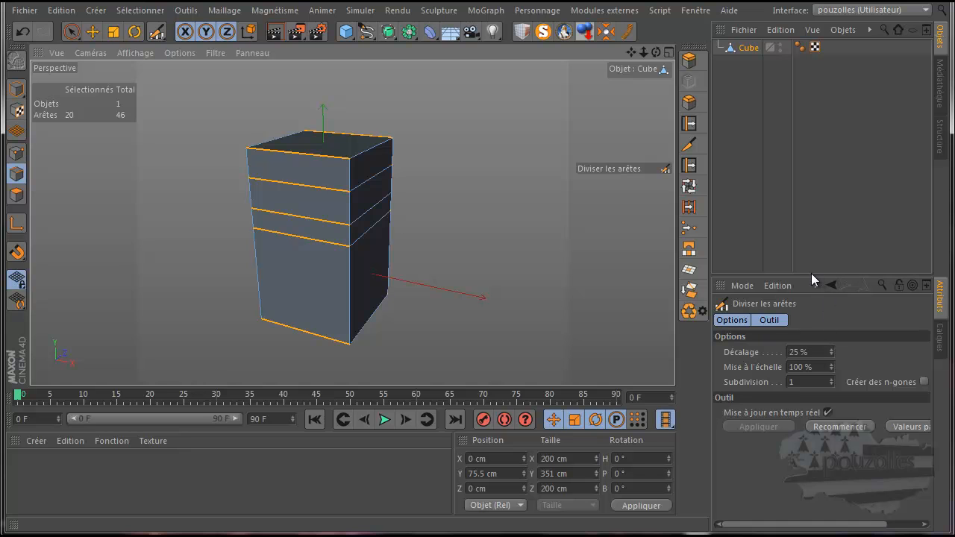
left_click_drag(810, 275, 811, 152)
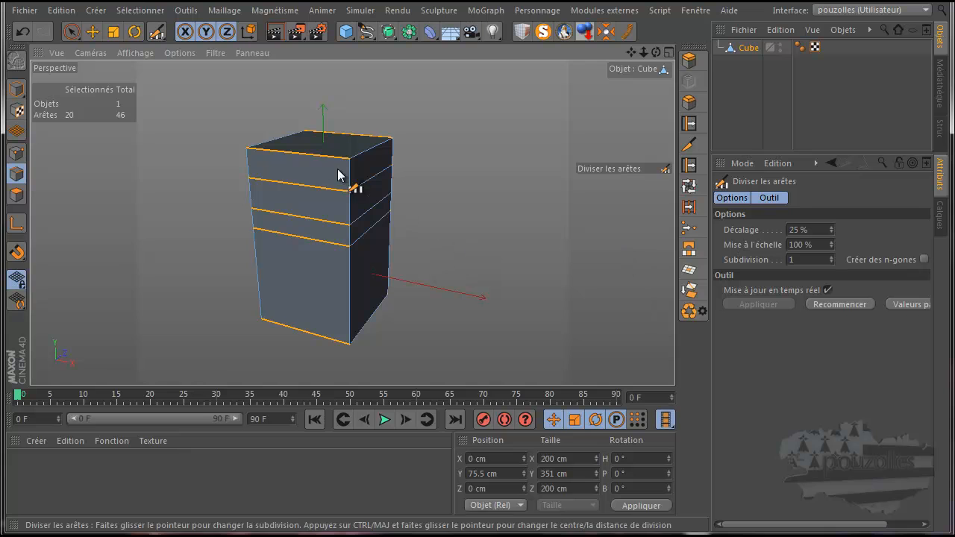
Step: Reset the Edge Cut options to defaults, set the offset to 20% without n-gons, and split the selected ring
left_click(911, 306)
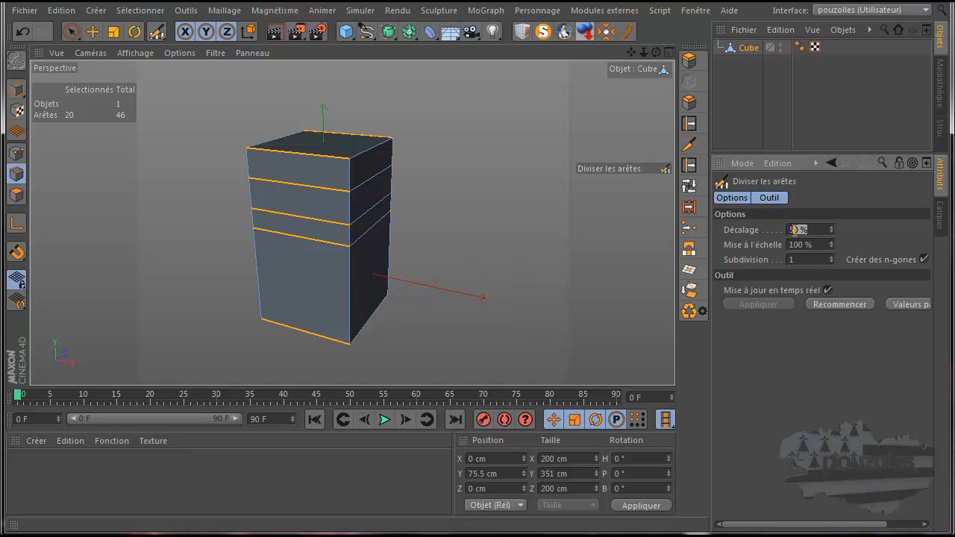
type("20")
left_click(837, 302)
left_click(836, 303)
left_click(22, 32)
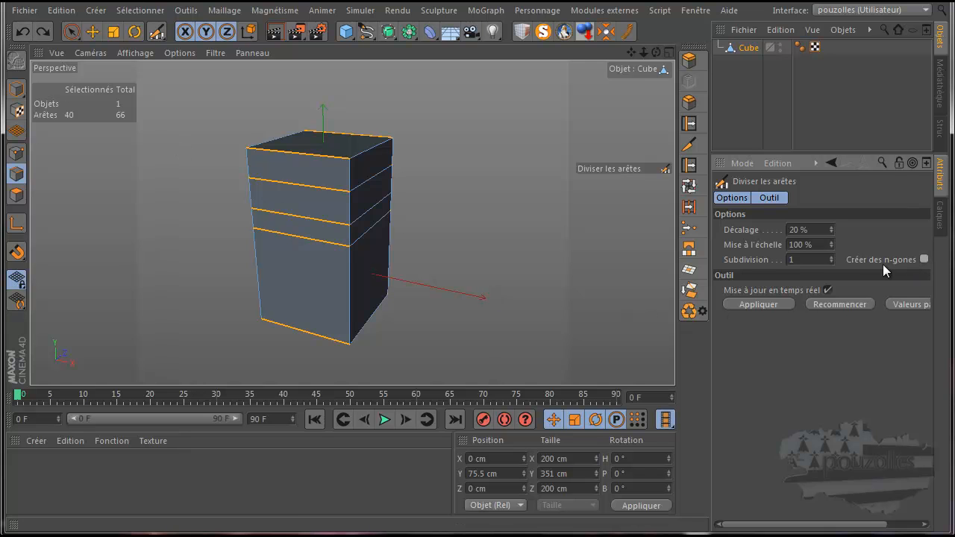
left_click(753, 302)
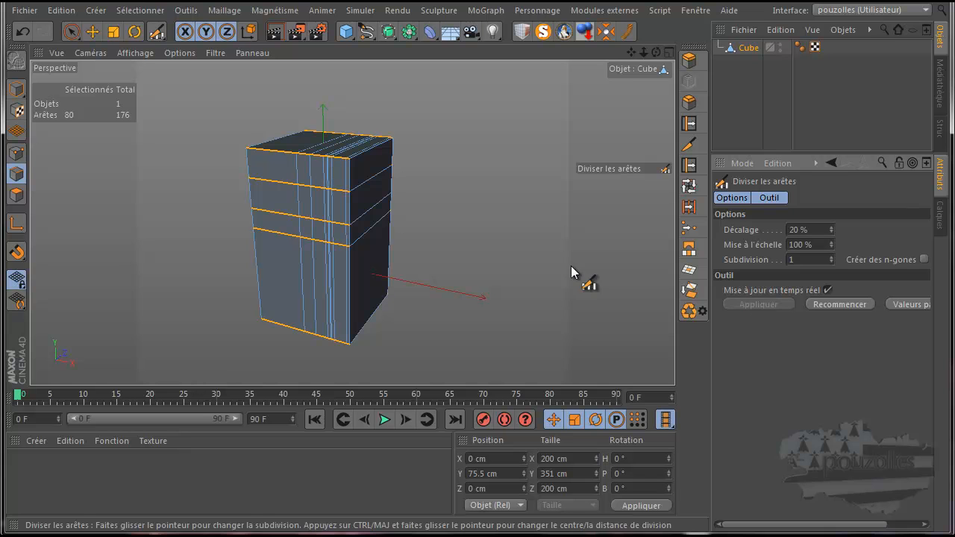
Step: Undo the stacked edge cuts back to the uncut cube with its edge ring still selected
left_click(21, 32)
left_click(21, 32)
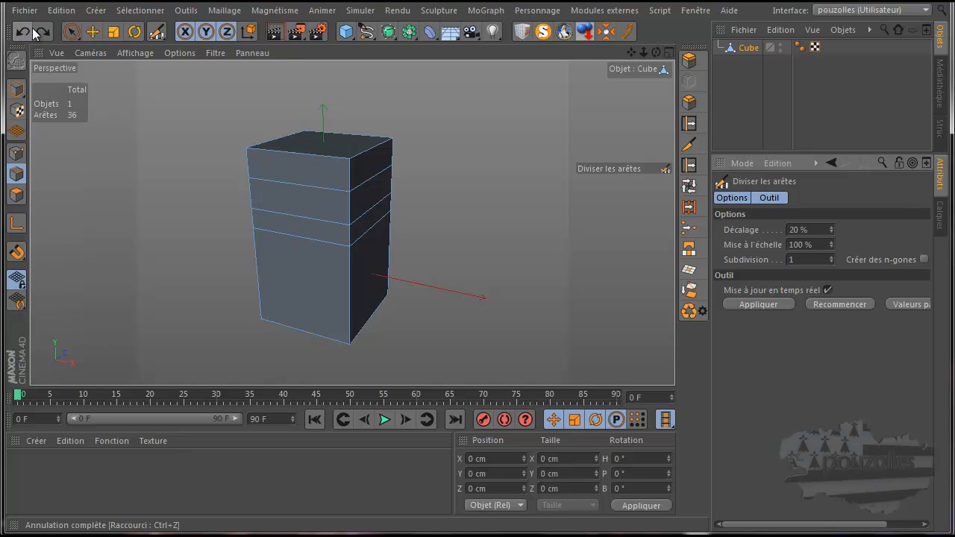
left_click(43, 32)
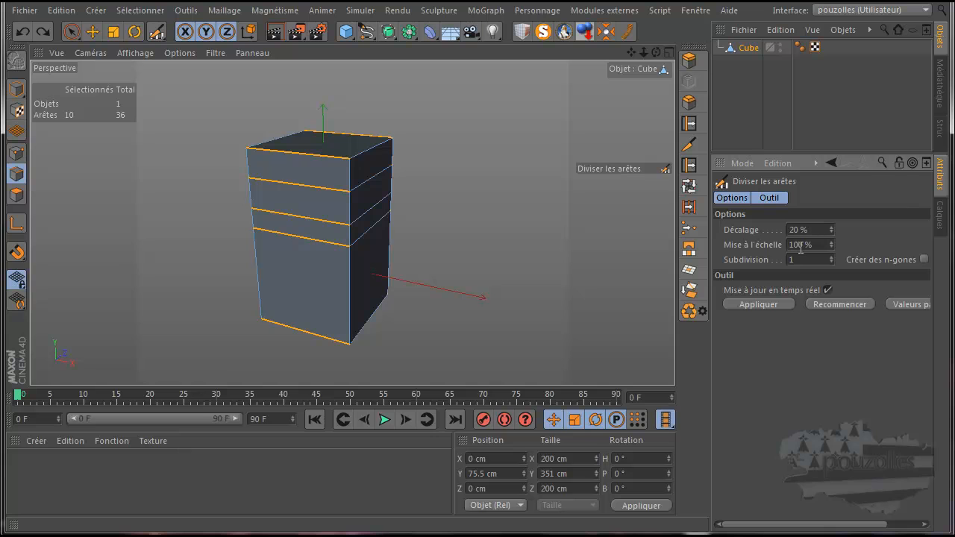
Step: Try a single edge cut at 20% offset, undo it, and split the ring at 50% offset instead
left_click(758, 304)
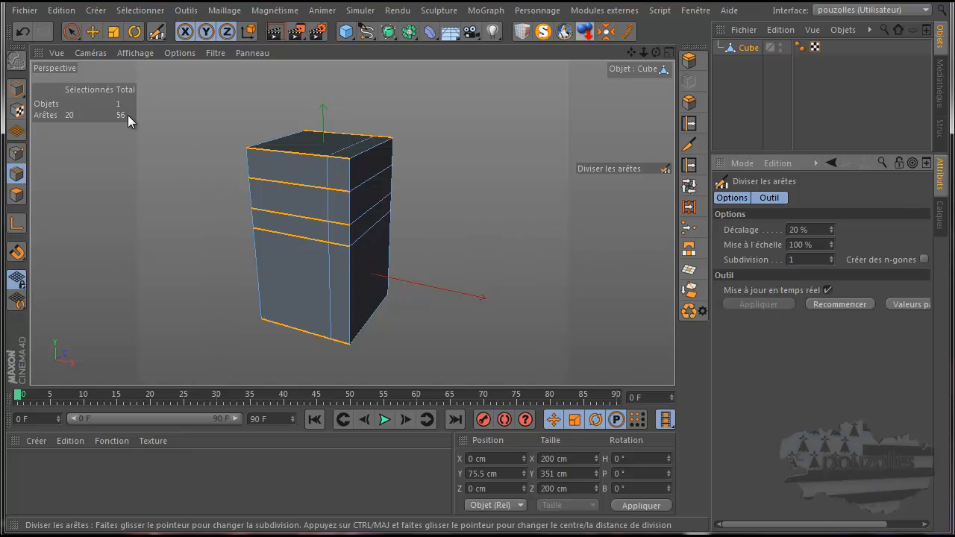
left_click(22, 31)
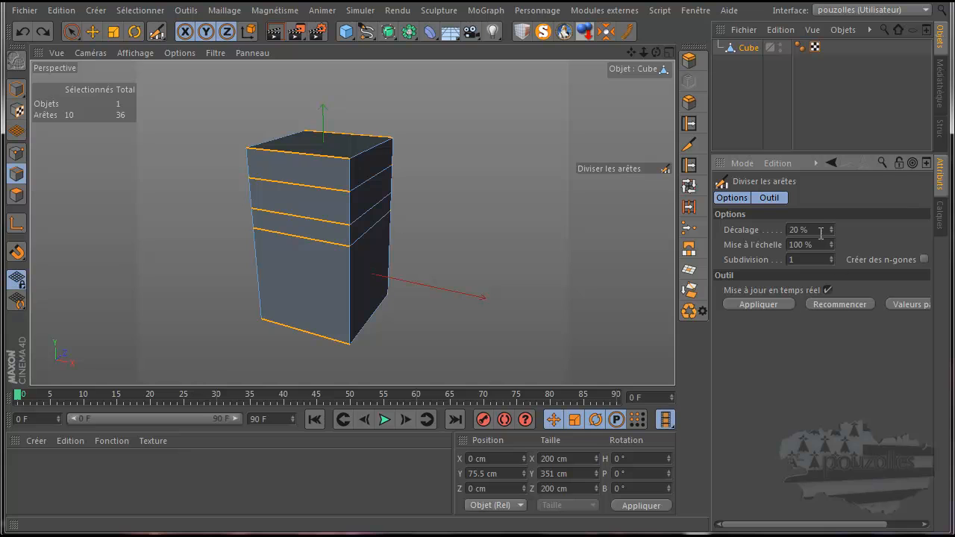
type("50")
left_click(762, 305)
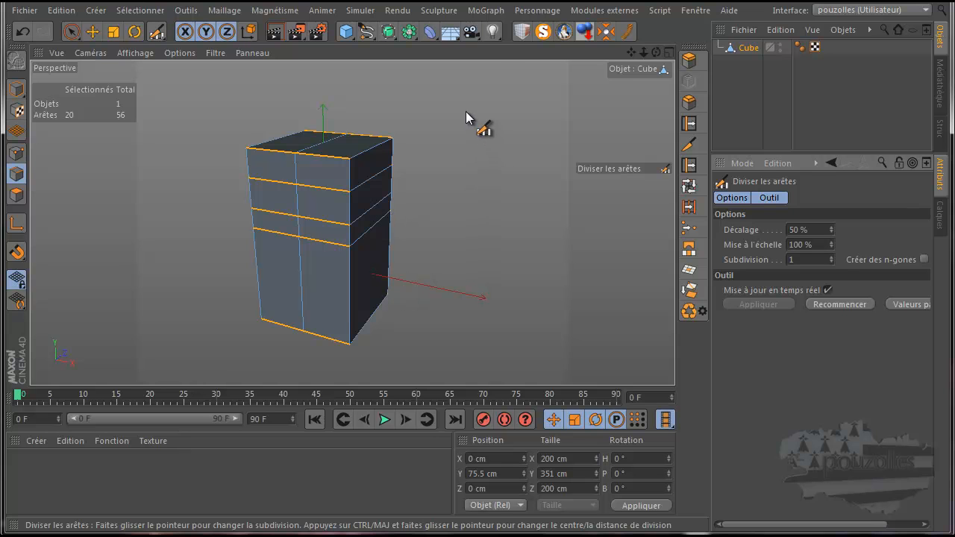
Step: Use Ring Selection to select the perpendicular ring of edges running along the cube's depth
key("v")
mouse_move(492, 101)
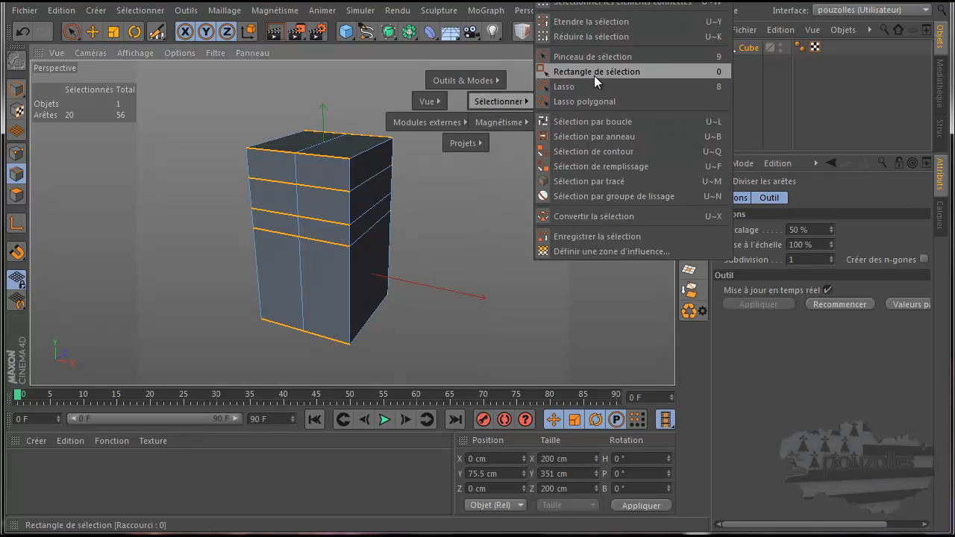
left_click(603, 134)
left_click(372, 230)
left_click_drag(653, 53, 473, 291)
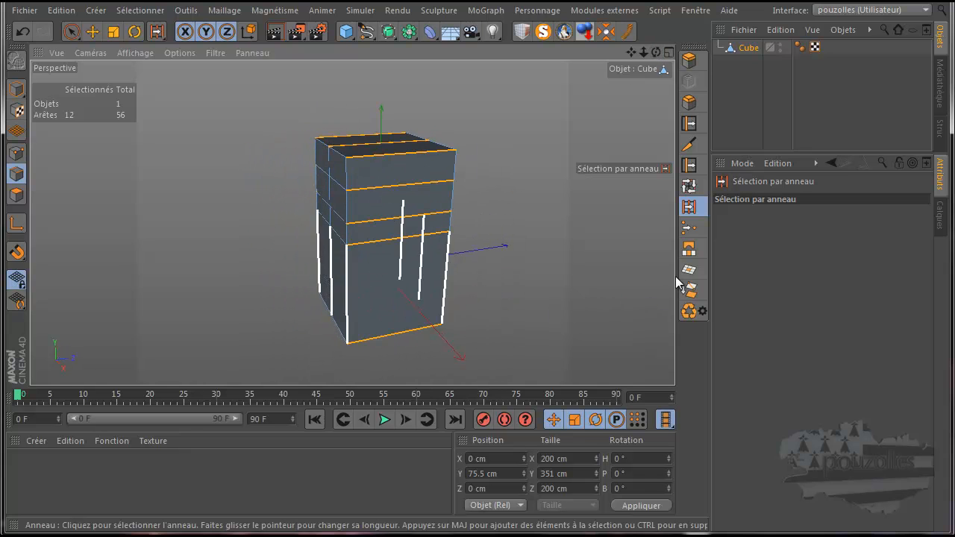
Step: Split the depth edge ring with Edge Cut (Diviser les arêtes) at 75% offset
right_click(484, 94)
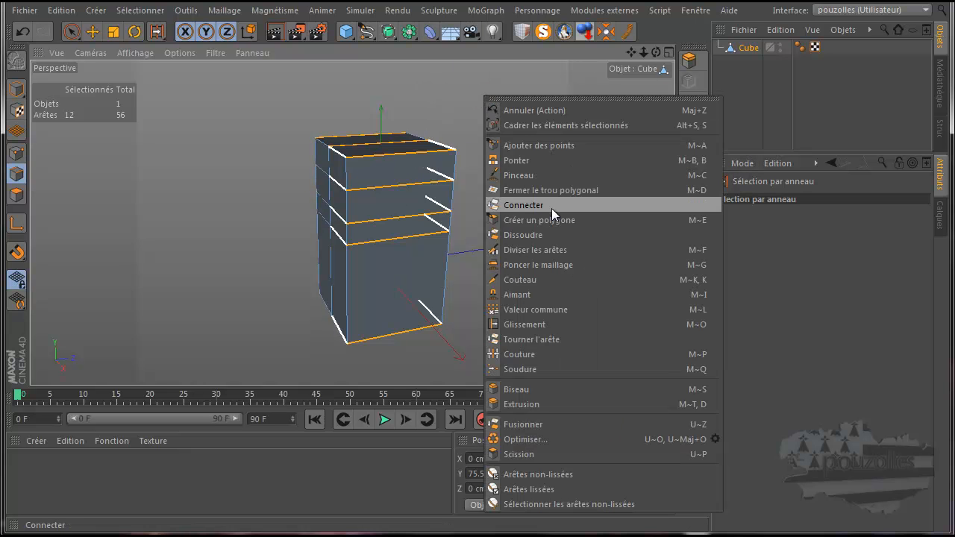
left_click(538, 250)
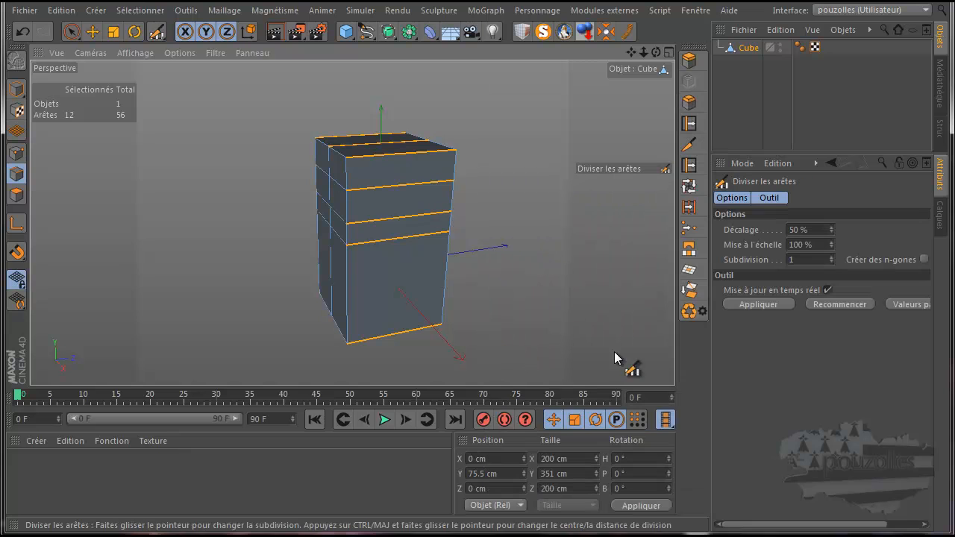
left_click(795, 229)
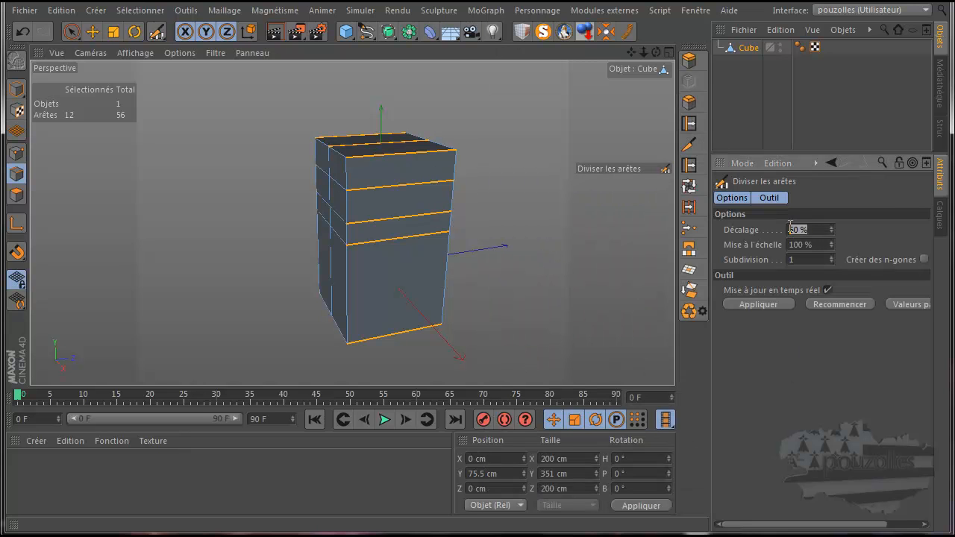
type("75")
left_click(760, 305)
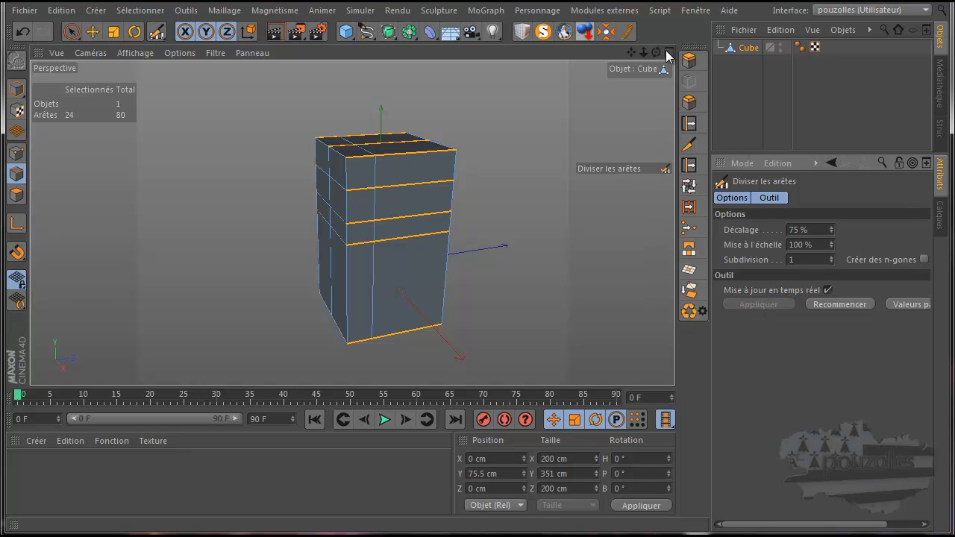
Step: Inspect the crossing cuts from several sides of the cube and look over the snapping options
mouse_move(481, 293)
left_mouse_down("alt")
mouse_move(511, 298)
mouse_move(482, 296)
left_mouse_up("alt")
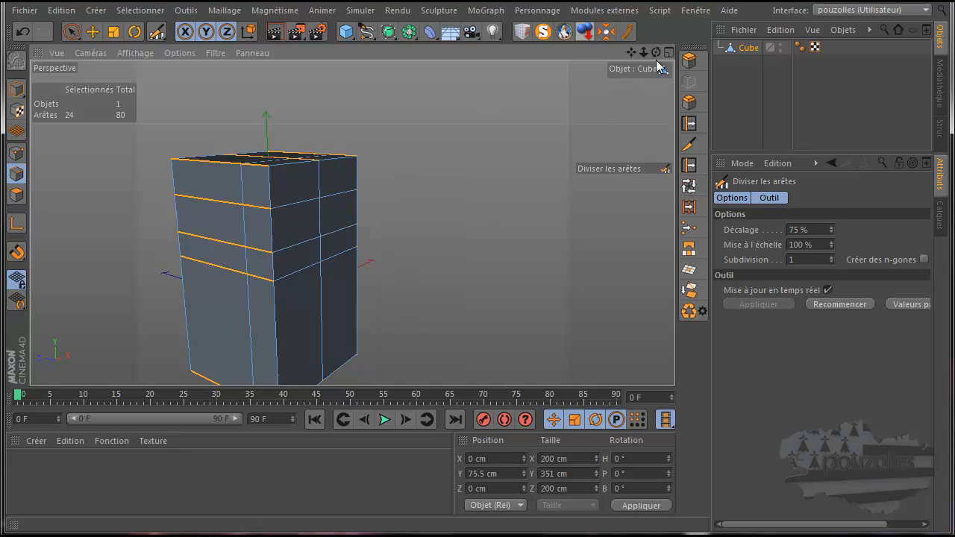
mouse_move(655, 56)
left_mouse_down()
mouse_move(467, 296)
mouse_move(653, 57)
left_mouse_up()
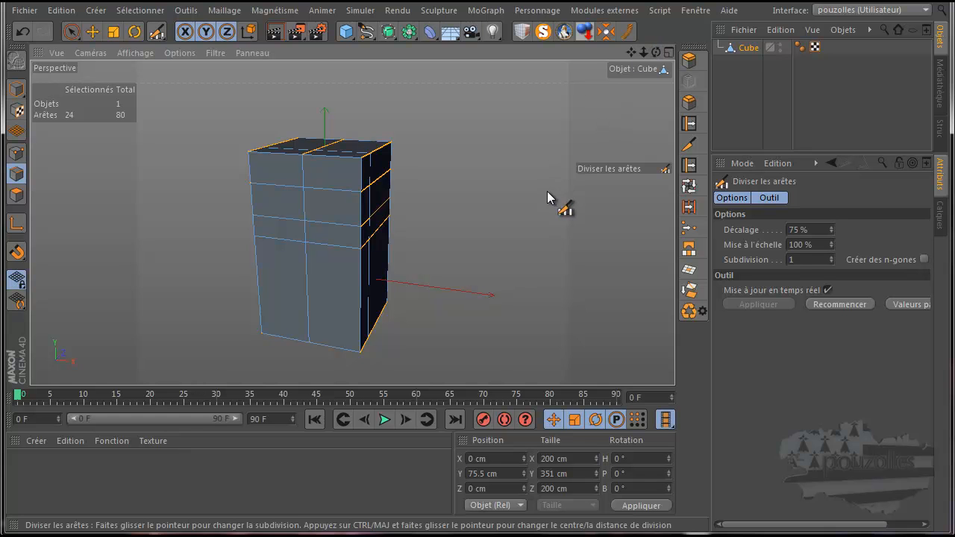
left_click_drag(660, 56, 484, 293)
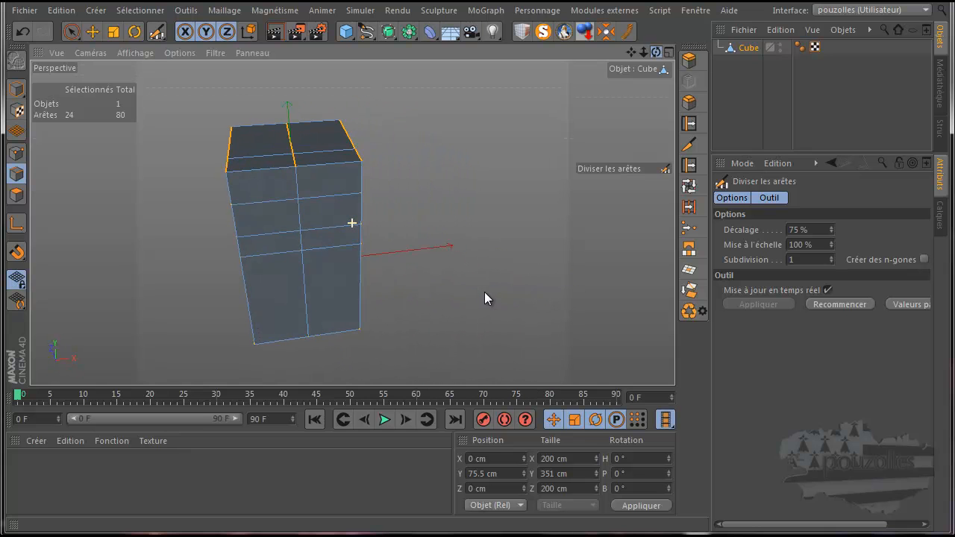
left_click(12, 255)
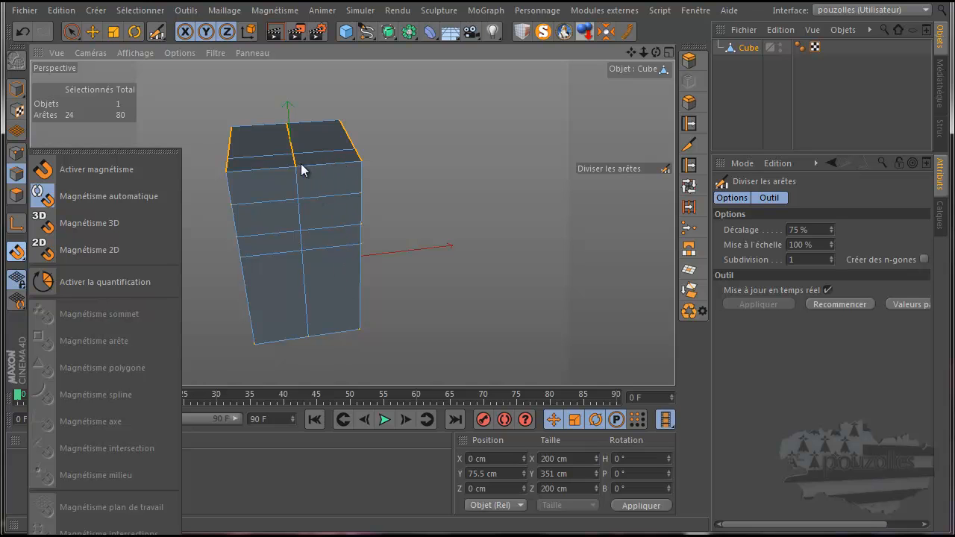
left_click(427, 150)
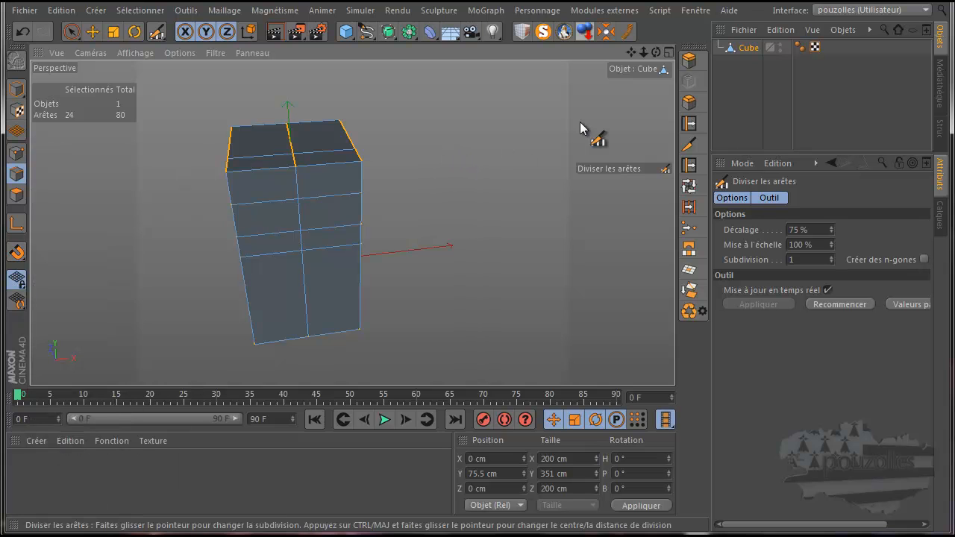
left_click_drag(655, 53, 460, 289)
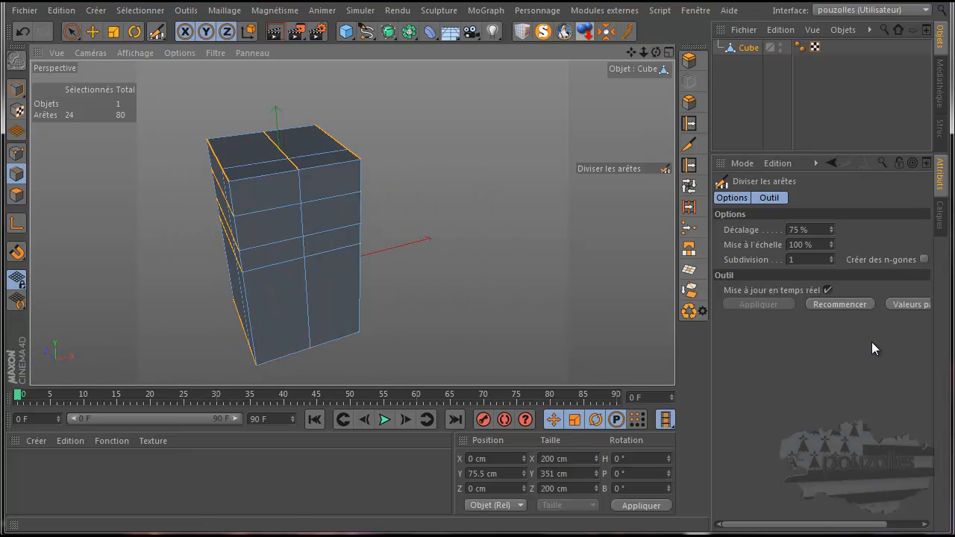
Step: Undo both perpendicular cuts and split the original edge ring with 2 subdivisions at 75% offset
left_click(22, 31)
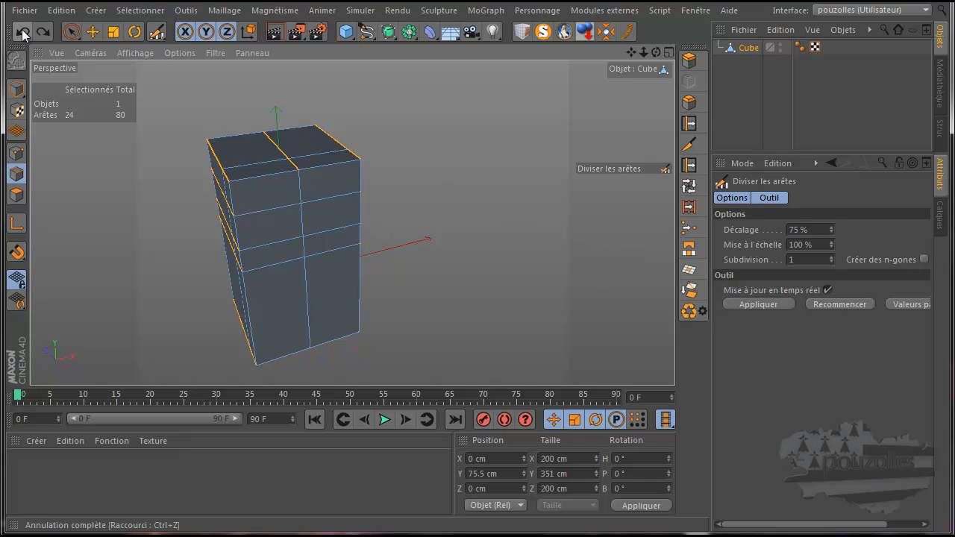
left_click(21, 31)
left_click(22, 31)
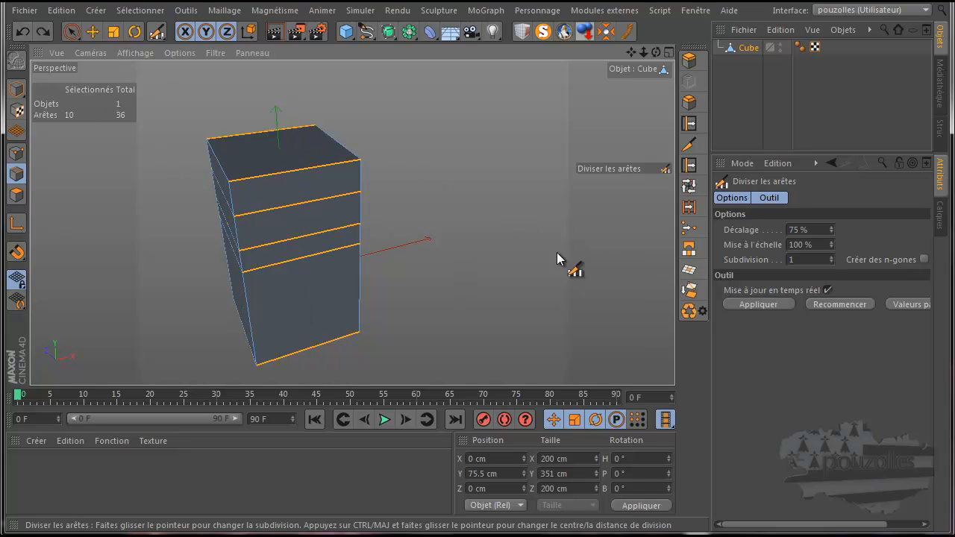
left_click(831, 257)
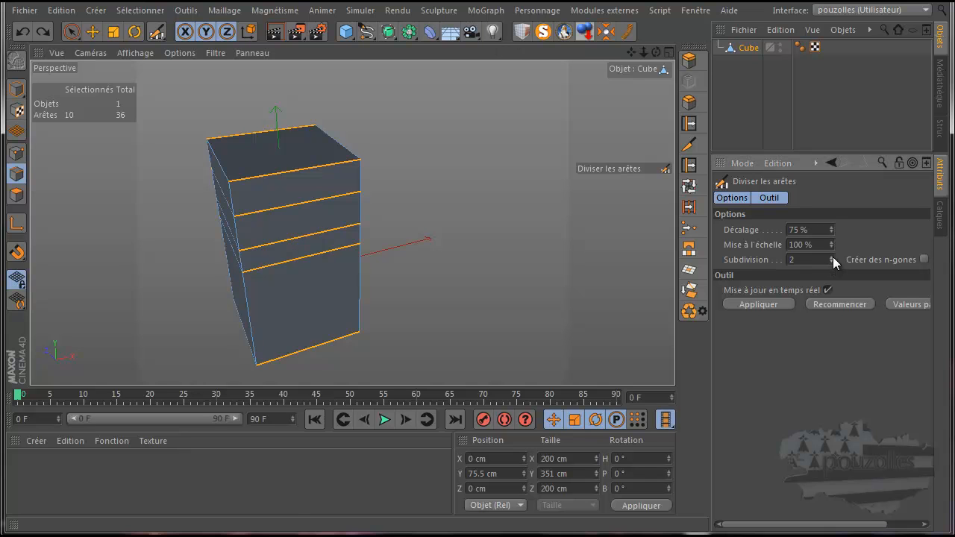
left_click(763, 306)
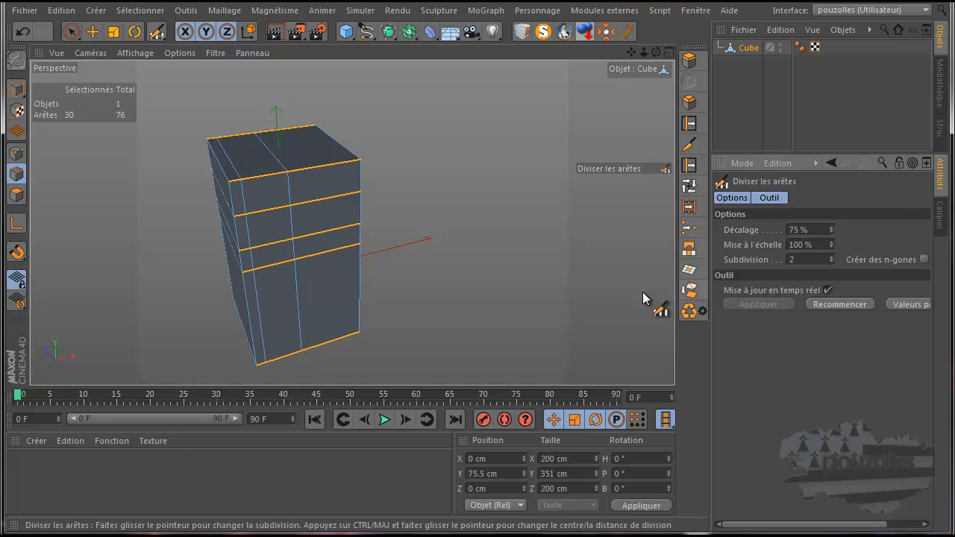
Step: Undo the off-centre double cut and split the ring again with 2 subdivisions at 50% offset
left_click(22, 31)
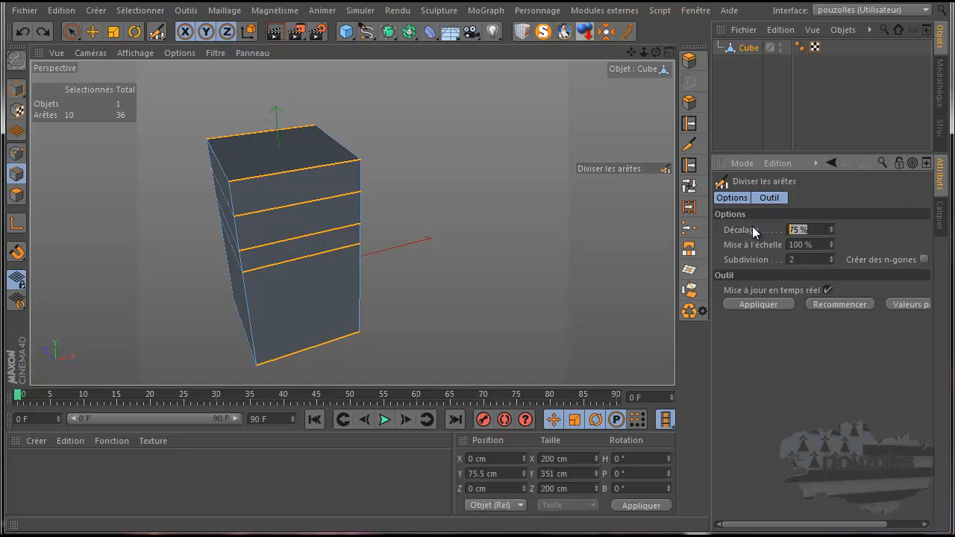
left_click(761, 305)
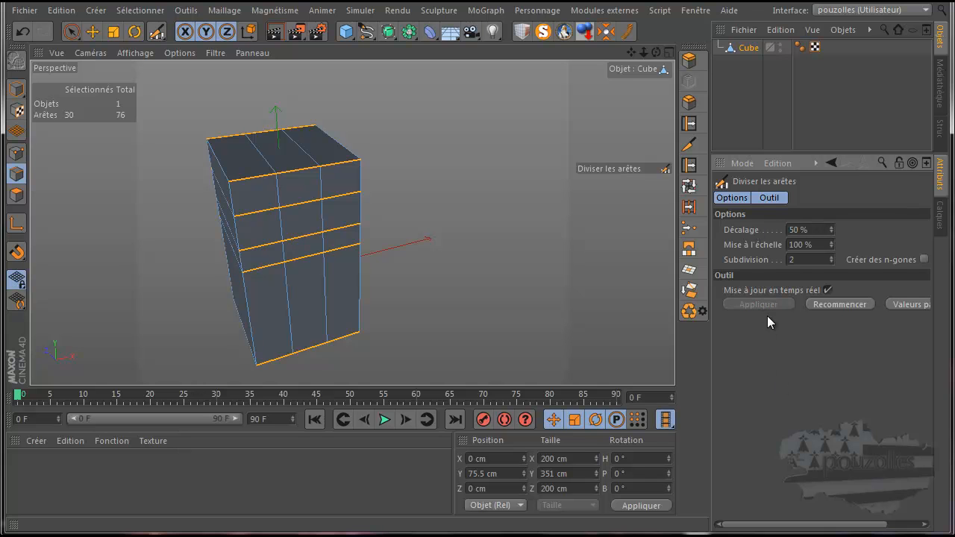
left_click_drag(655, 52, 477, 292)
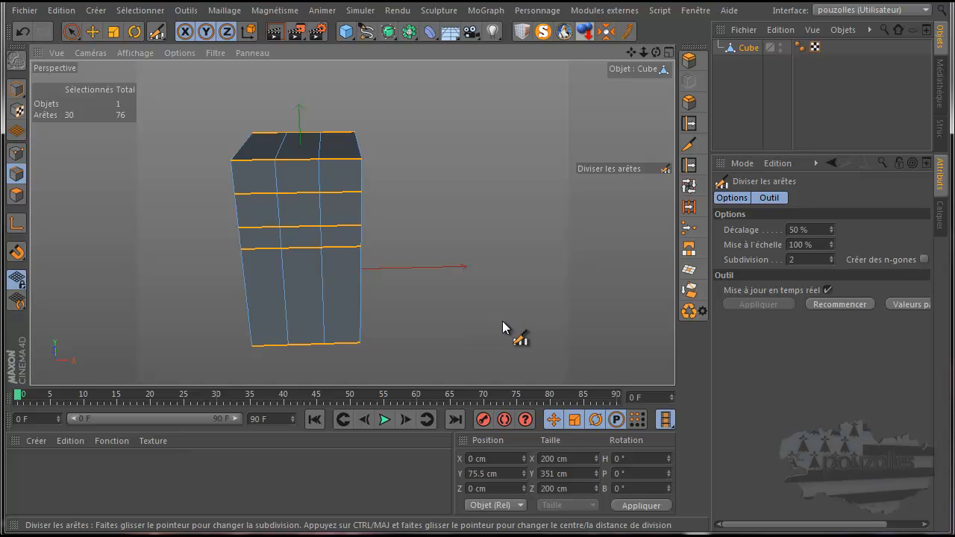
Step: Undo the double cut and split the selected ring with 3 subdivisions at 50% offset
left_click(22, 31)
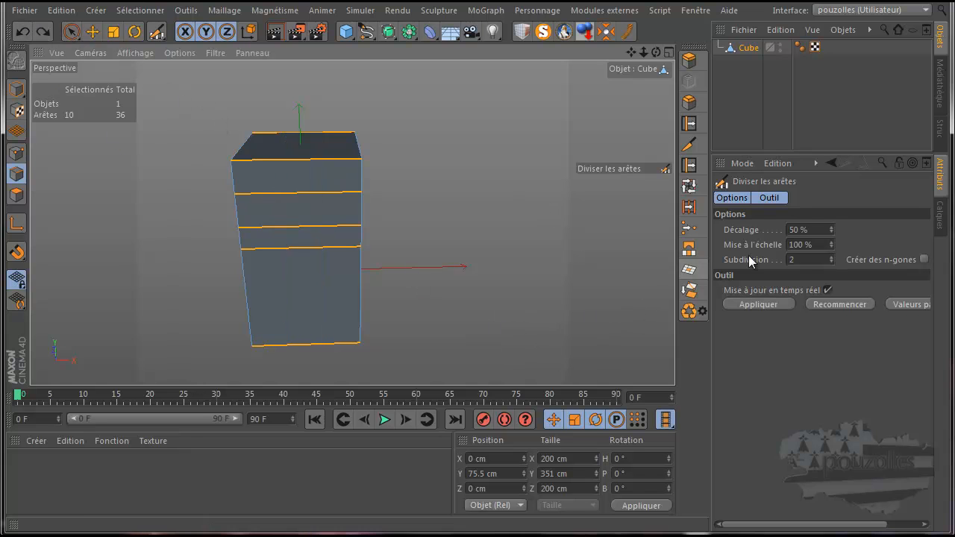
left_click(831, 257)
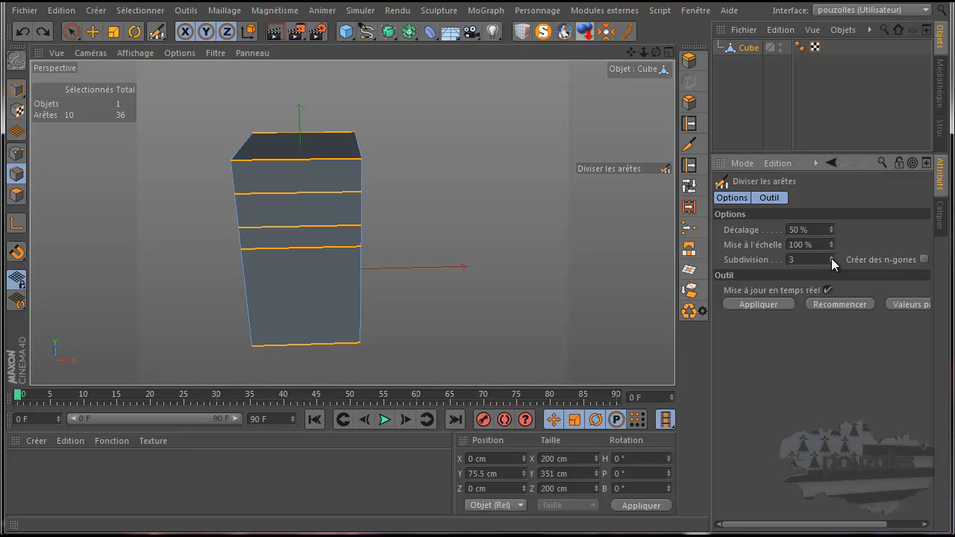
left_click(764, 304)
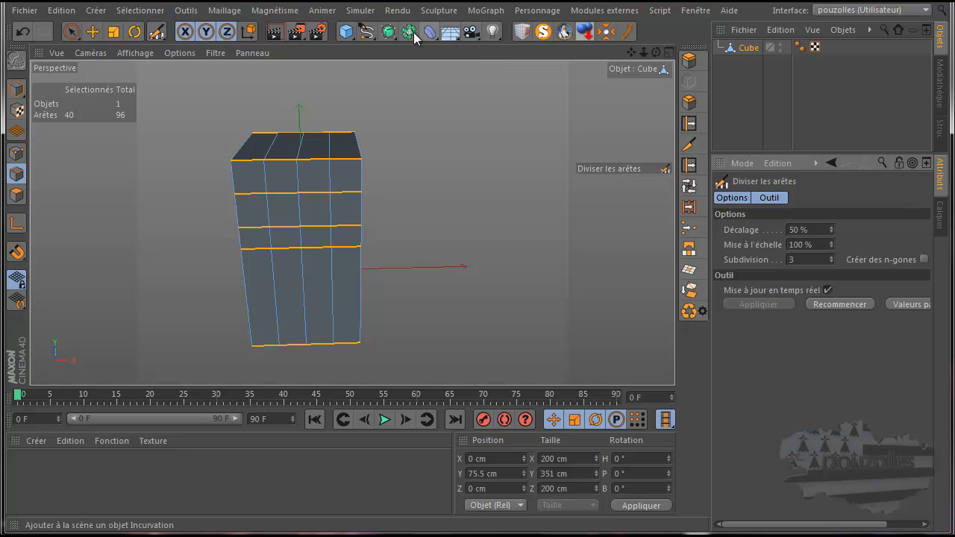
Step: Replace the cut polygon cube with a new cube primitive and select it with the Move tool
left_click(346, 33)
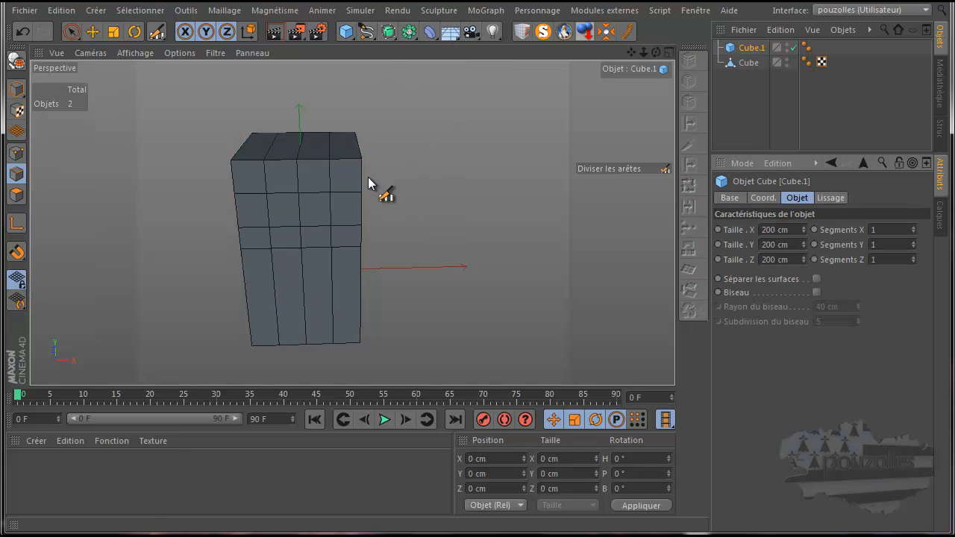
left_click(750, 63)
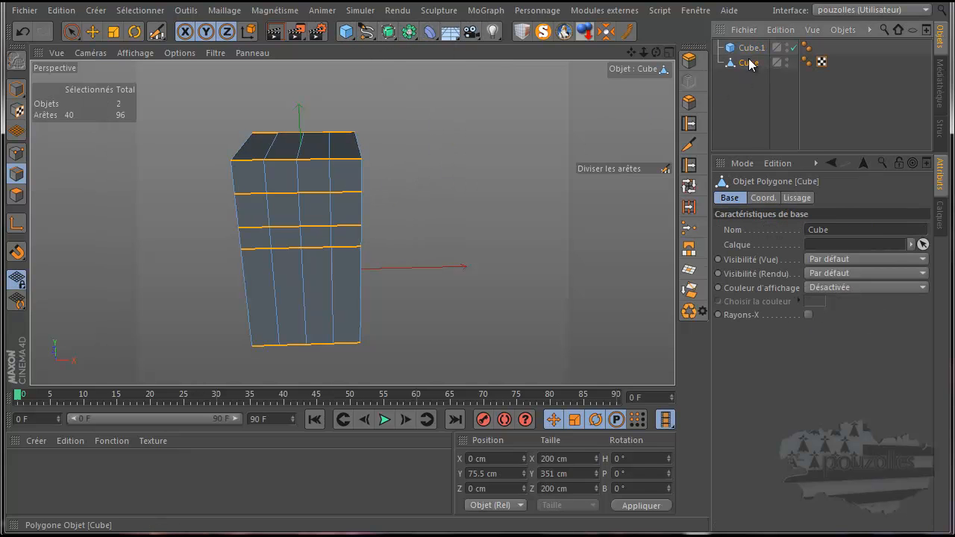
key("Delete")
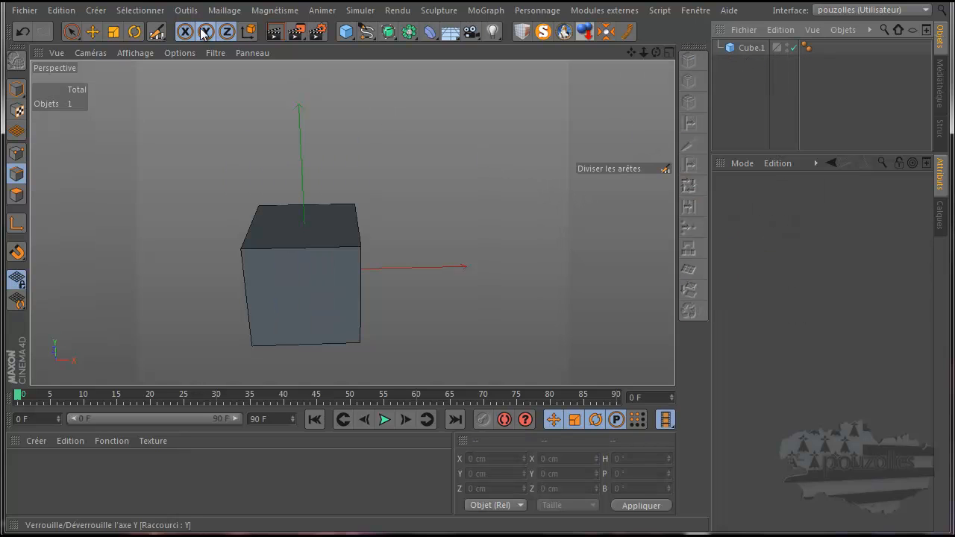
left_click(93, 31)
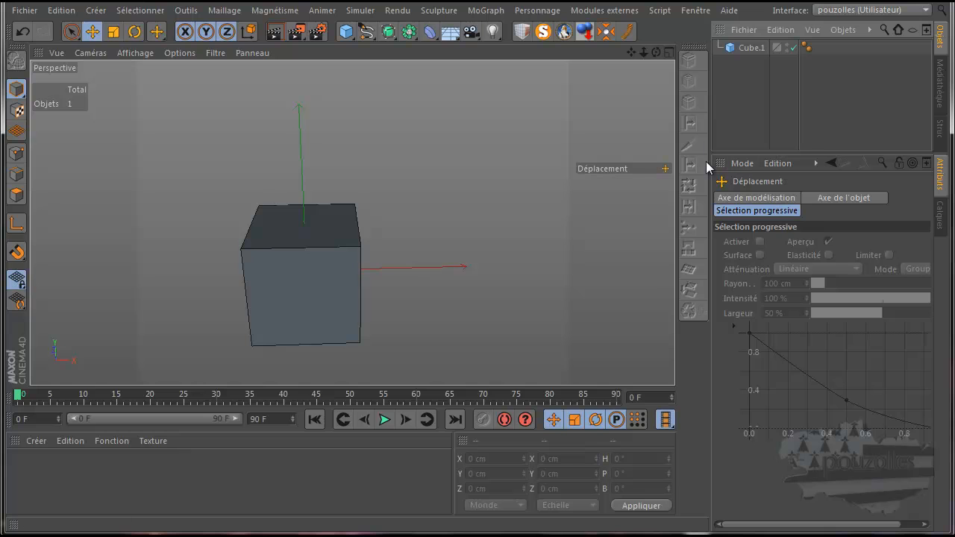
left_click(751, 48)
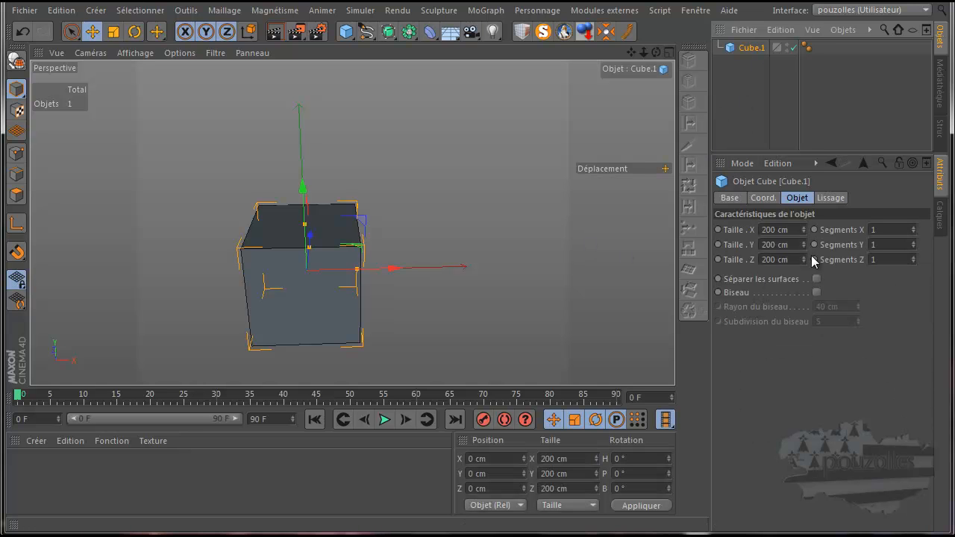
Step: Set the cube primitive's segments to 2 in X, Y and Z
left_click(914, 228)
left_click(913, 242)
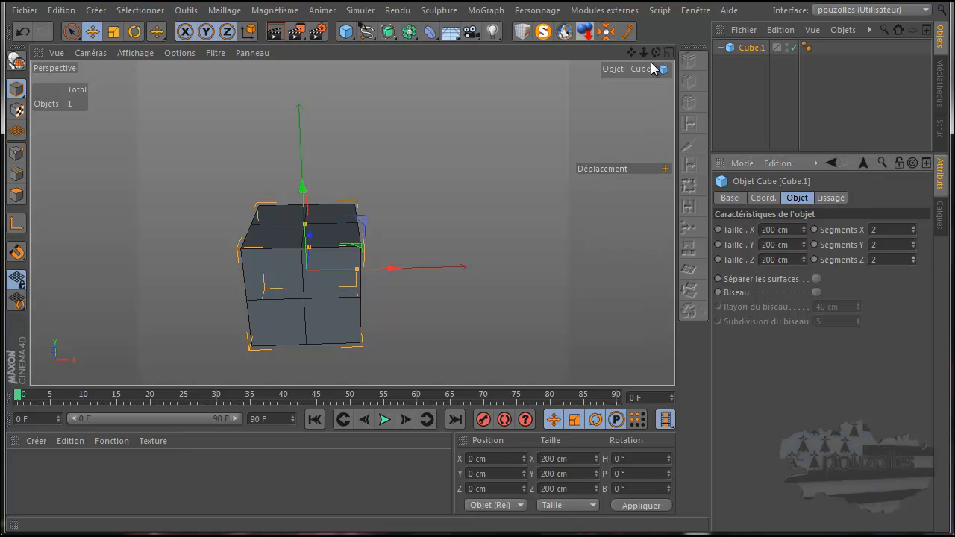
left_click_drag(655, 52, 479, 290)
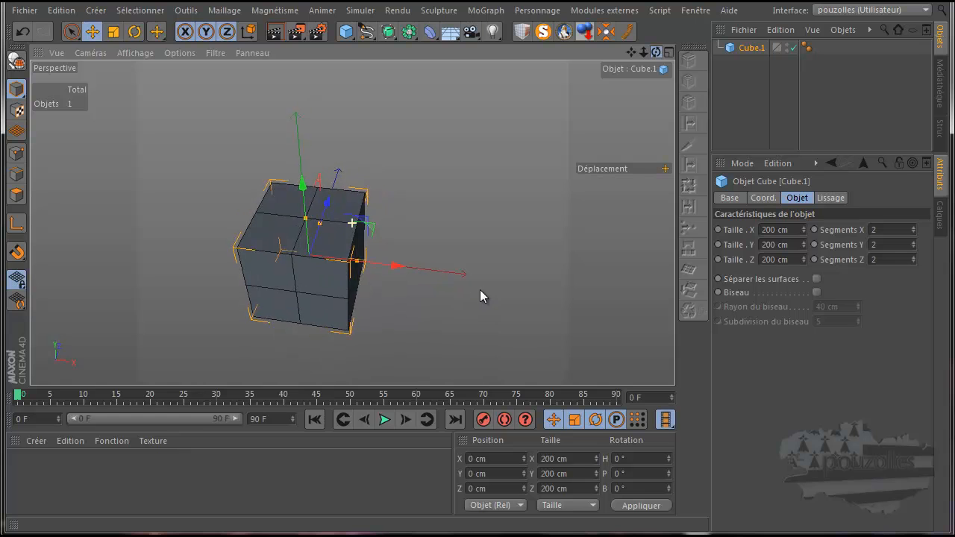
Step: Convert the cube to an editable polygon object and move it about 99 cm along the X axis
left_click(17, 59)
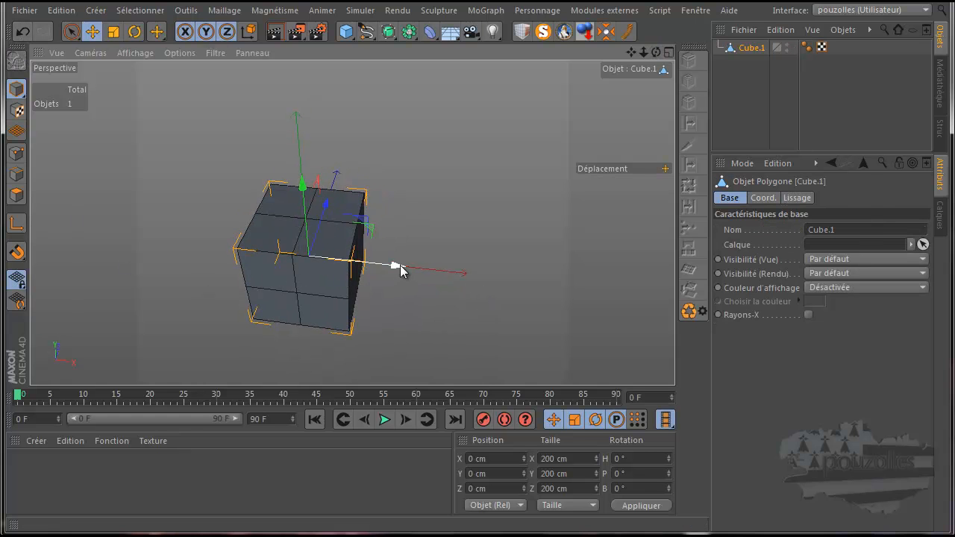
left_click_drag(400, 265, 448, 264)
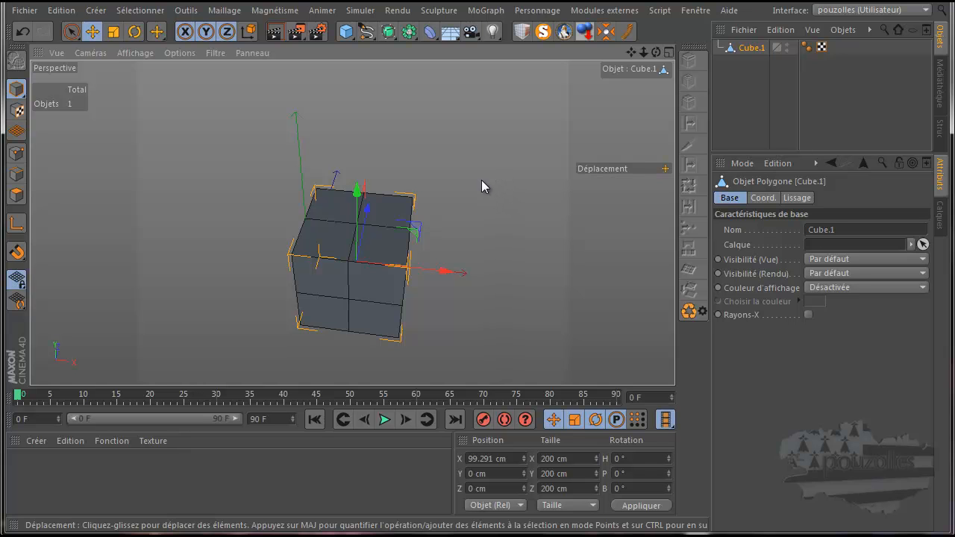
left_click_drag(657, 52, 478, 285)
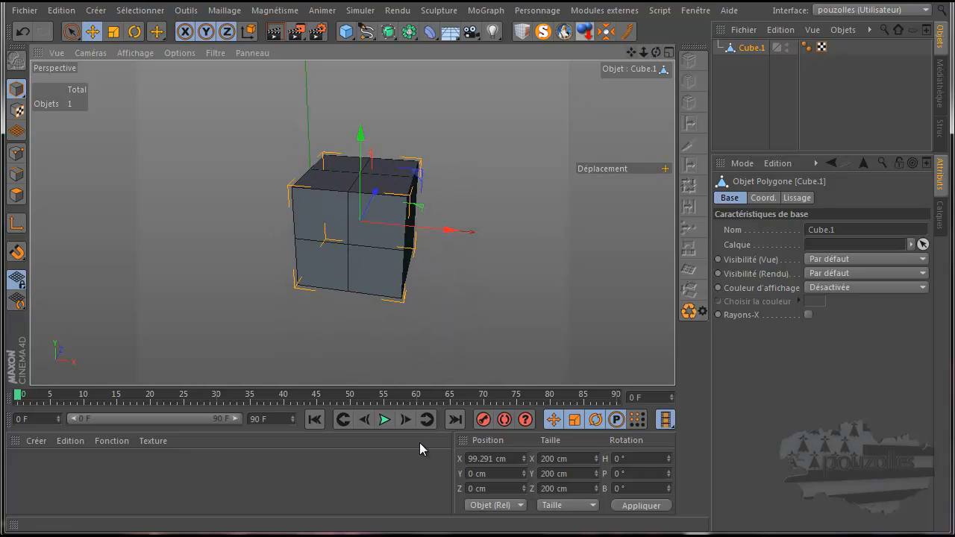
Step: Switch to edge mode and ring-select the X-direction edges of the cube's +X half
left_click(16, 174)
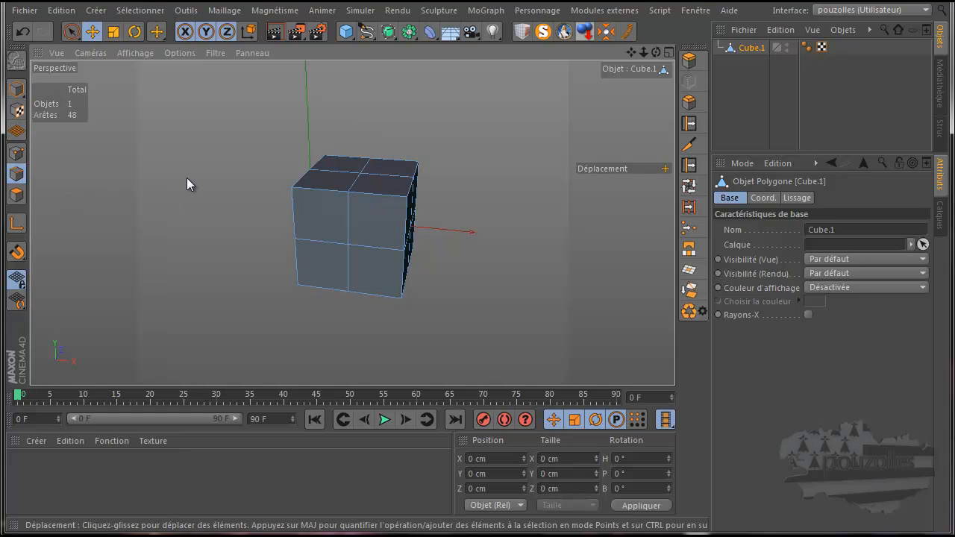
key("v")
mouse_move(219, 165)
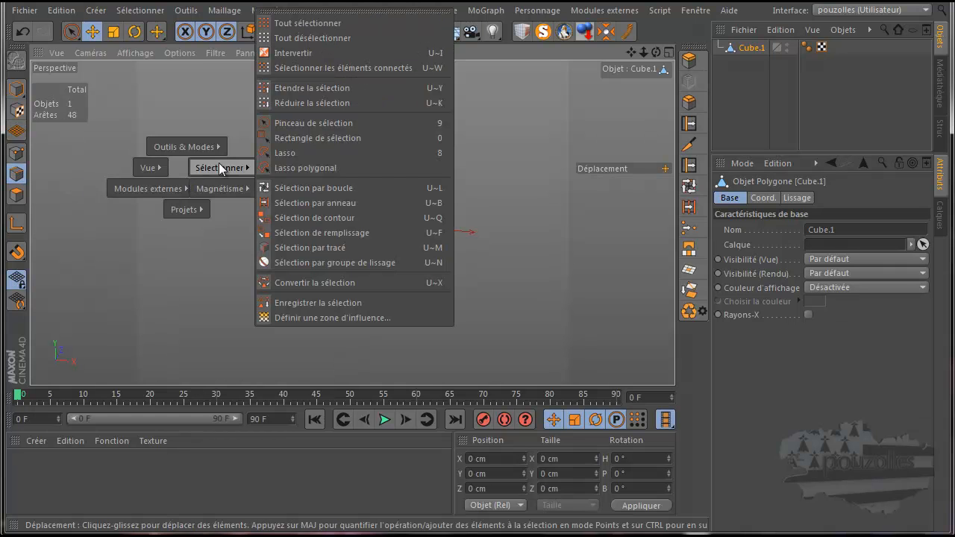
left_click(321, 187)
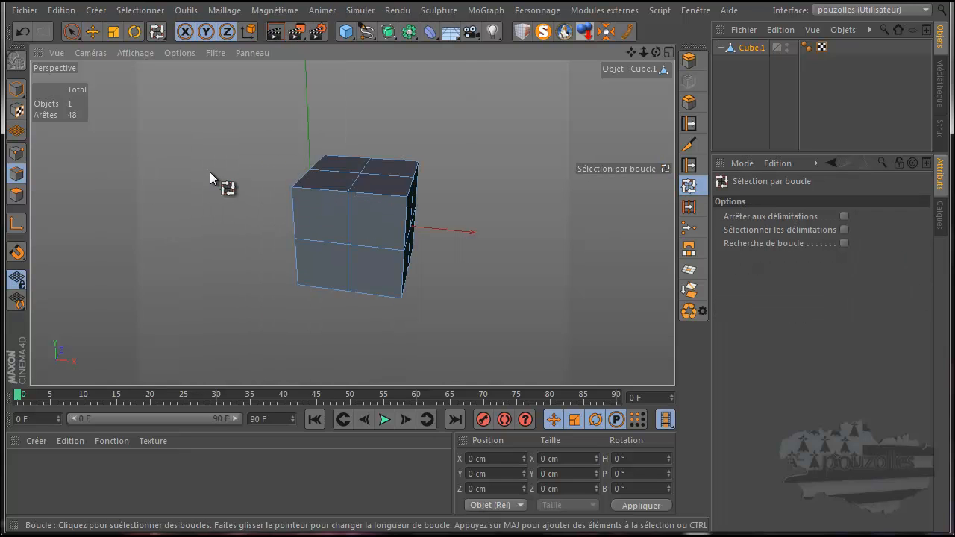
key("v")
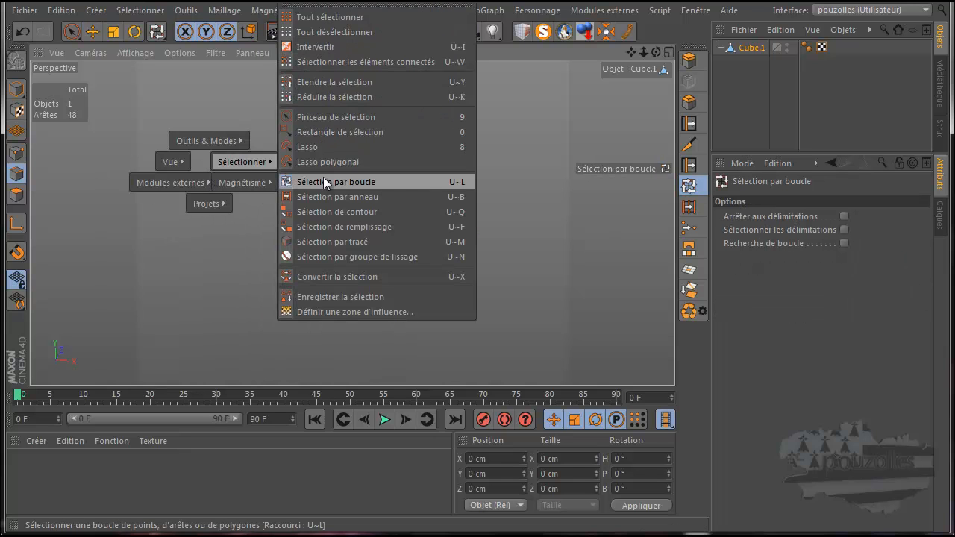
left_click(337, 195)
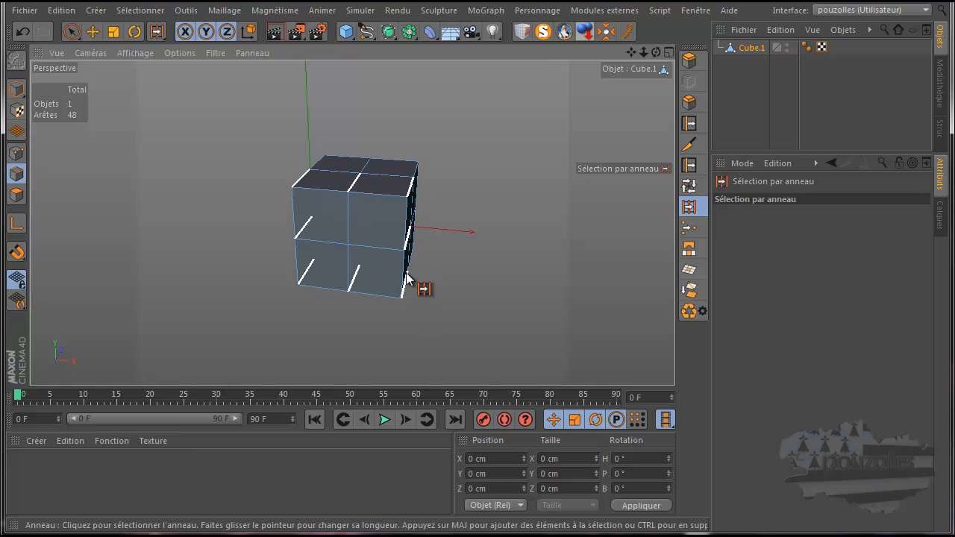
left_click(388, 208)
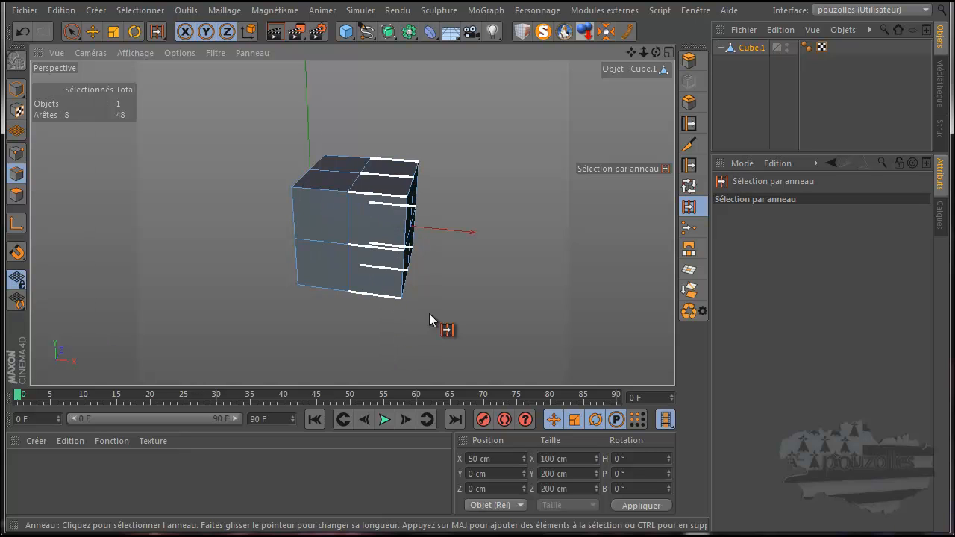
Step: Try Edge Cut on the selected ring with 3 subdivisions at 50% offset and n-gons disabled, and undo it
right_click(504, 145)
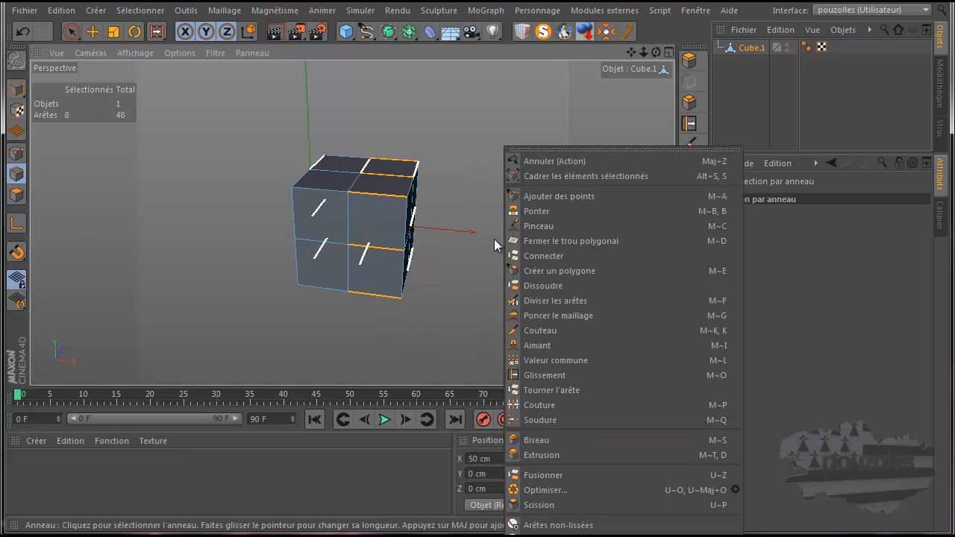
left_click(548, 300)
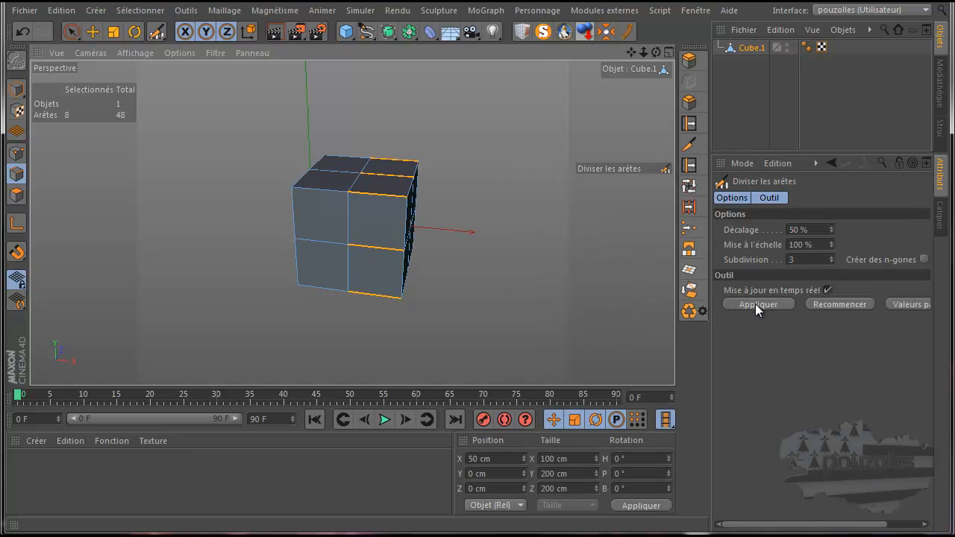
left_click(754, 304)
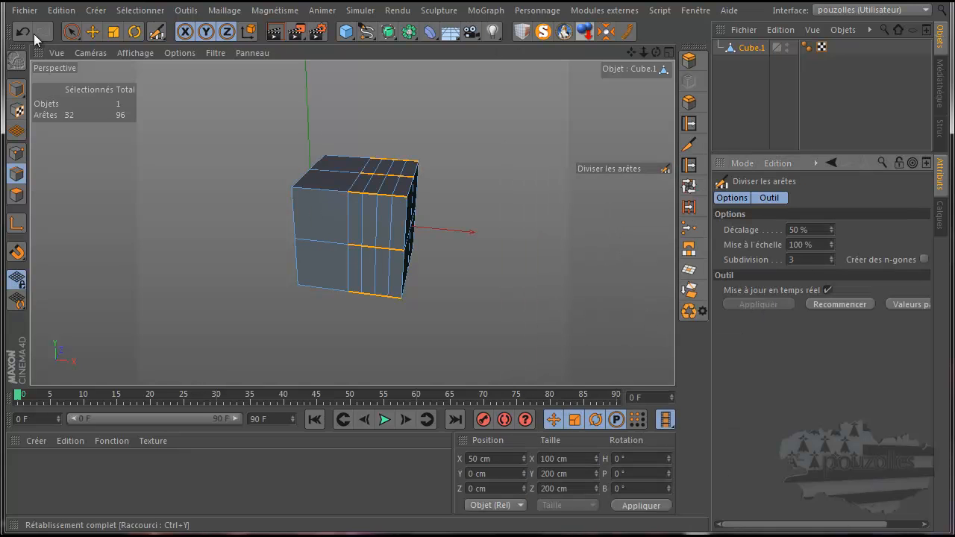
key("ctrl+z")
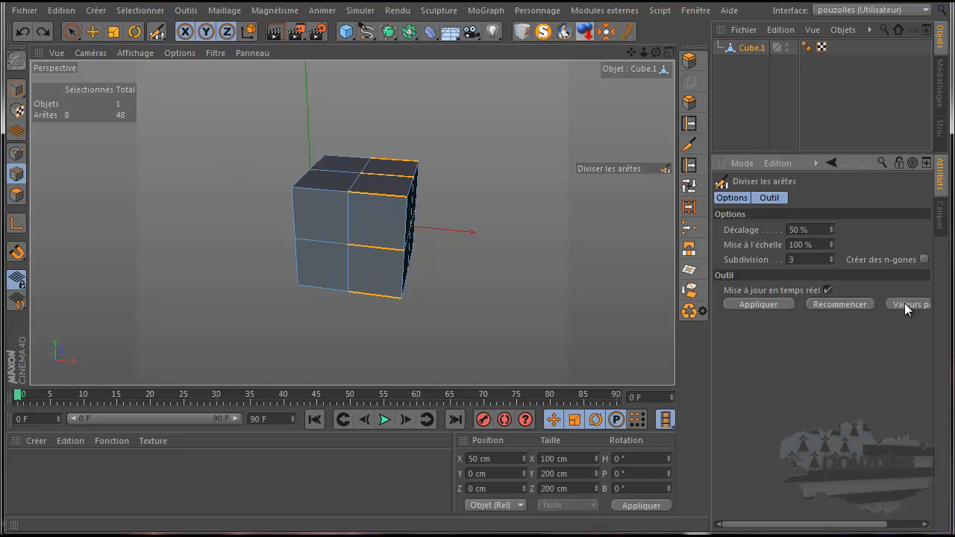
Step: Reset Edge Cut to its default values, try it on the ring with n-gons enabled, and undo back past the ring selection
left_click(764, 305)
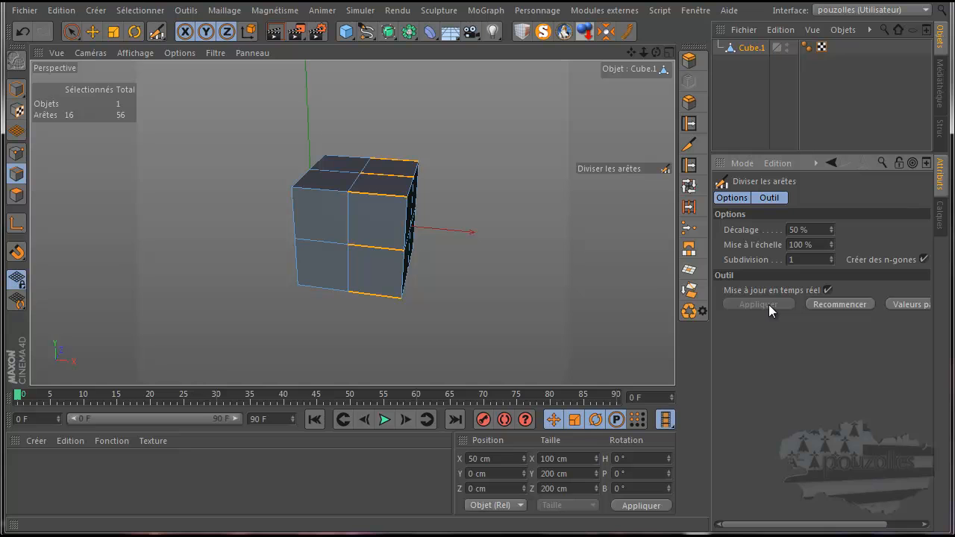
left_click(831, 299)
left_click(22, 33)
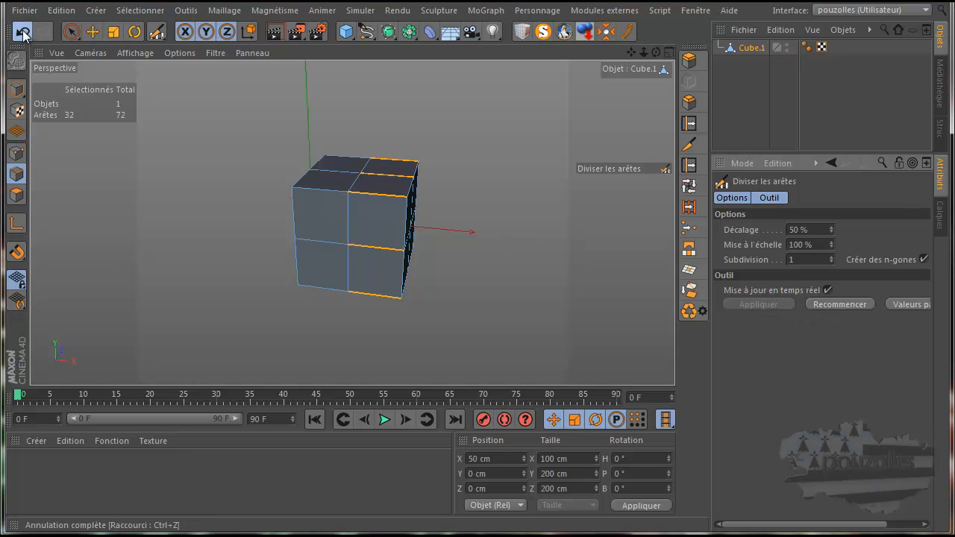
left_click(22, 33)
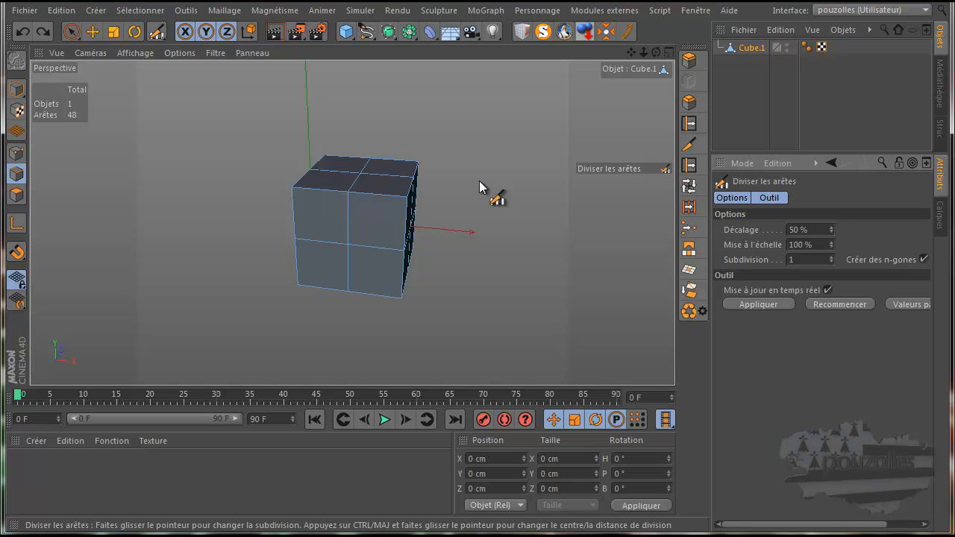
Step: Reselect the ring of X-direction edges on the cube's +X half with Ring Selection
key("v")
mouse_move(507, 165)
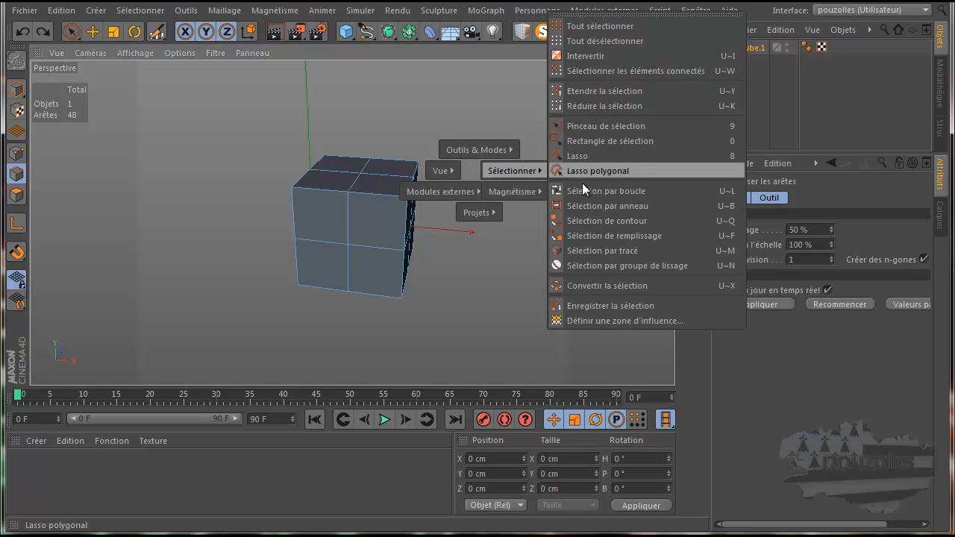
left_click(615, 204)
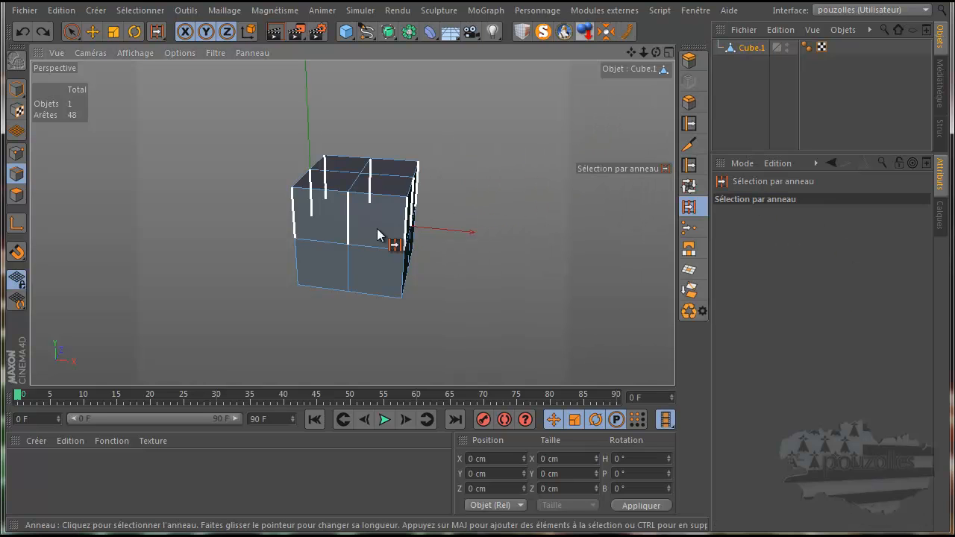
left_click(373, 254)
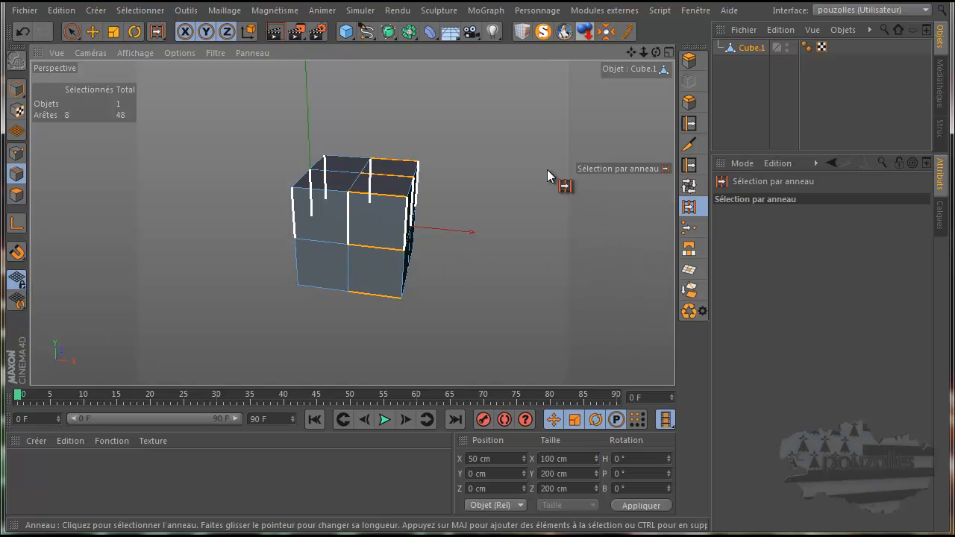
Step: Replace a trial n-gon cut of the ring with an Edge Cut of 1 subdivision at 50% offset, with n-gon creation disabled
key("m")
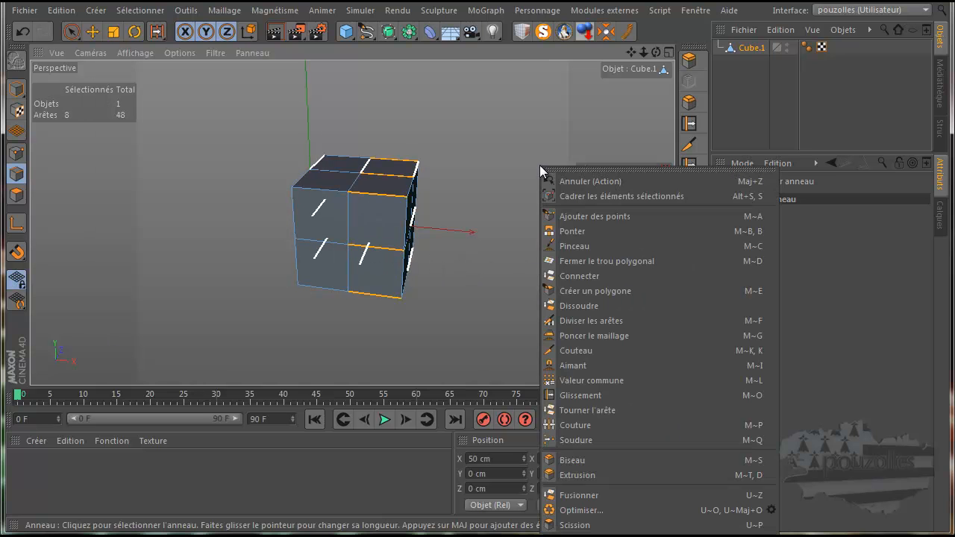
left_click(581, 321)
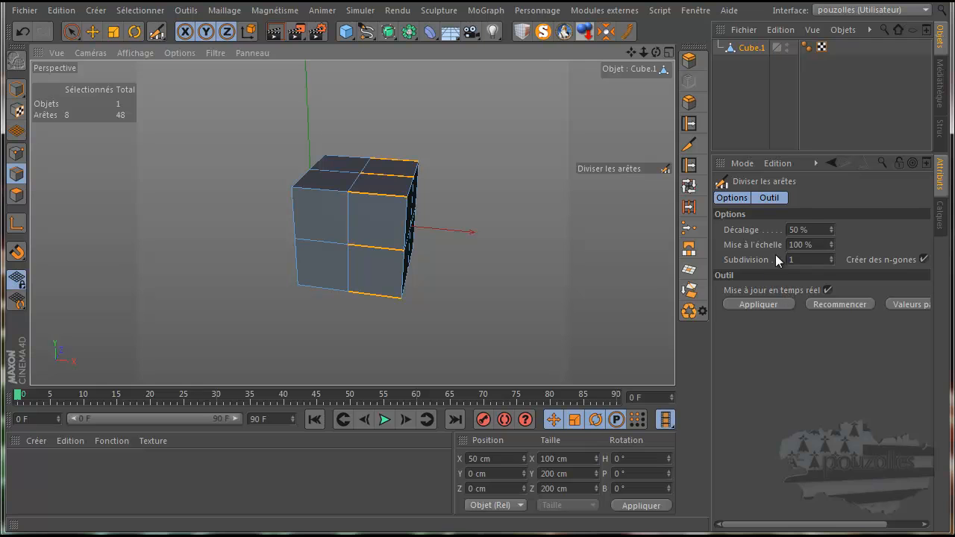
left_click(760, 303)
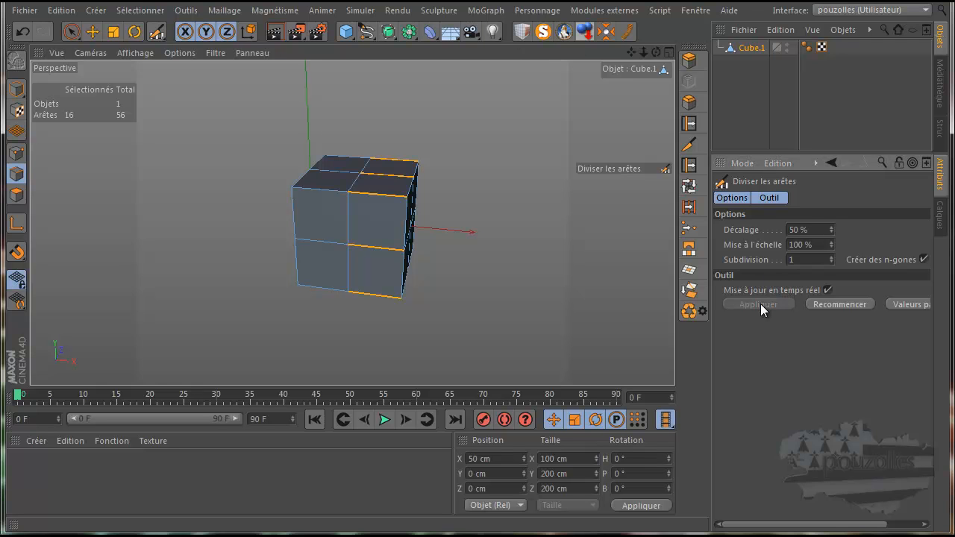
left_click(23, 32)
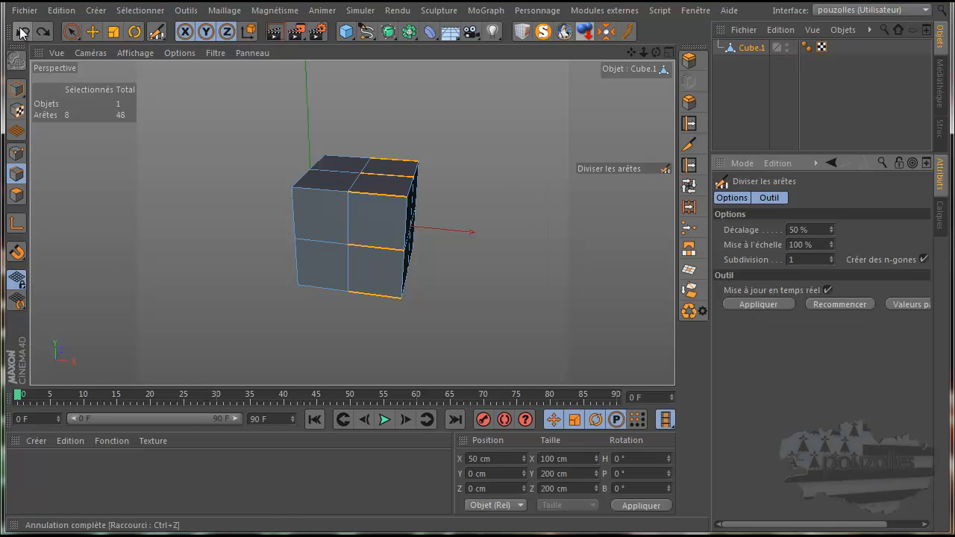
left_click(924, 260)
left_click(755, 304)
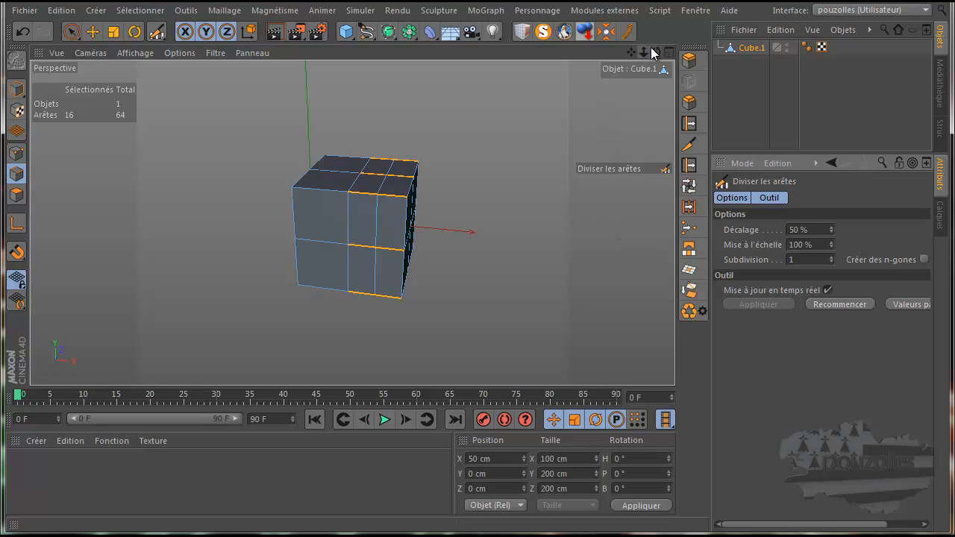
left_click_drag(656, 52, 470, 292)
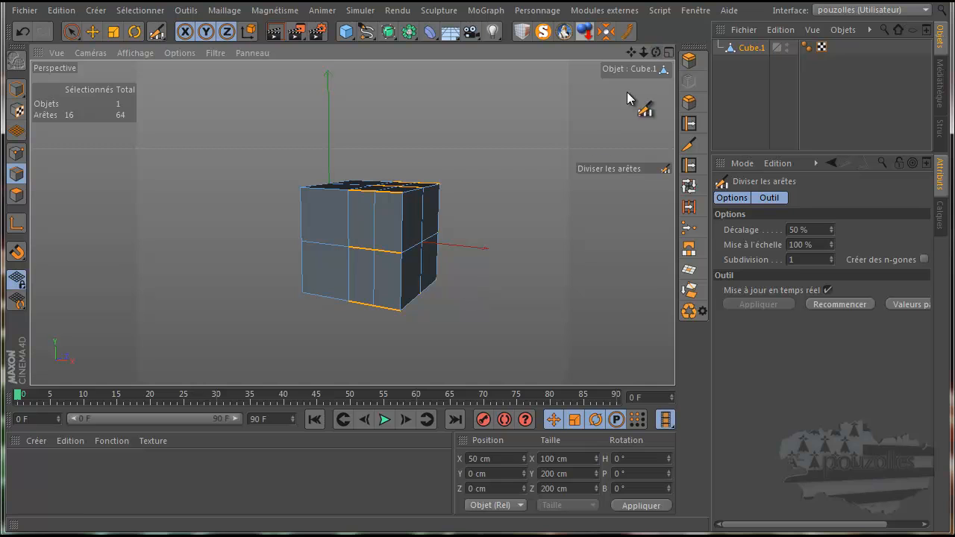